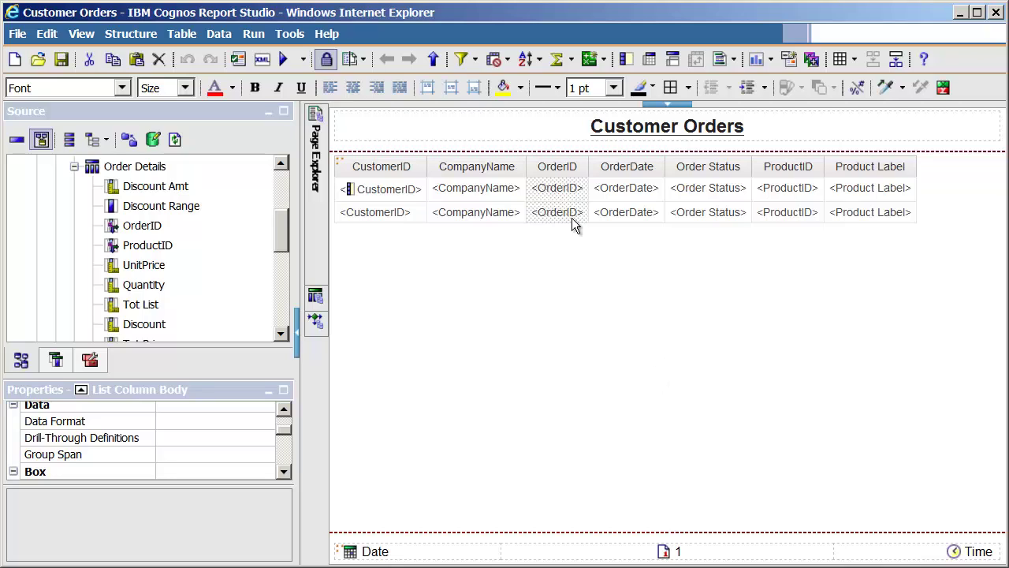
Group the list by OrderID and set the OrderDate column's group span to OrderID
click(627, 61)
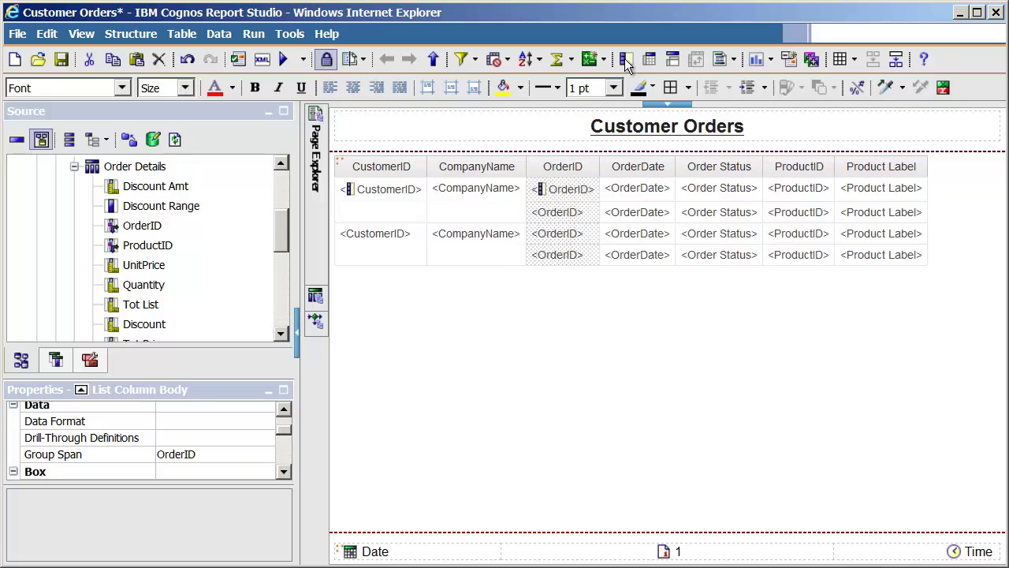
click(635, 195)
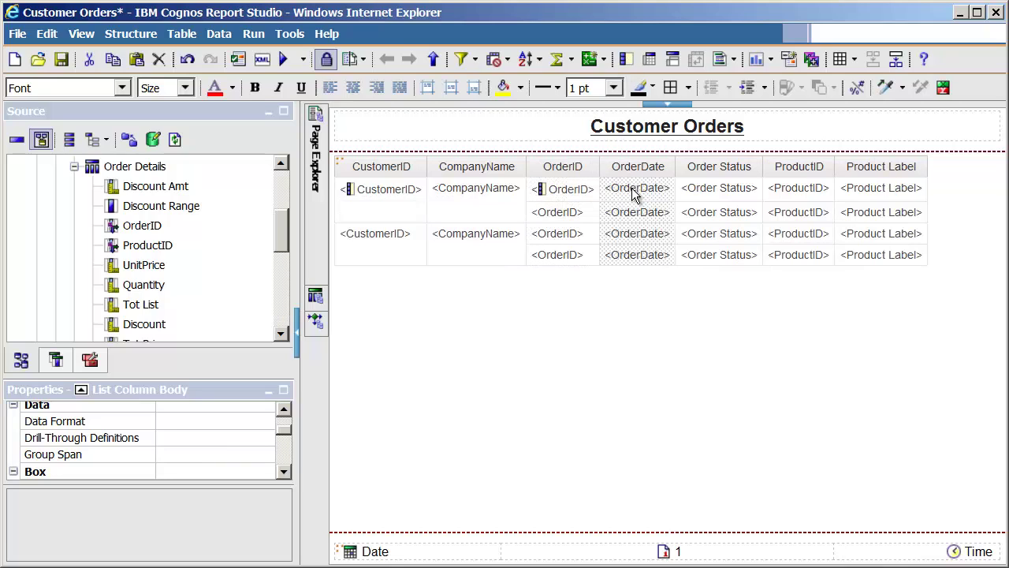
click(259, 454)
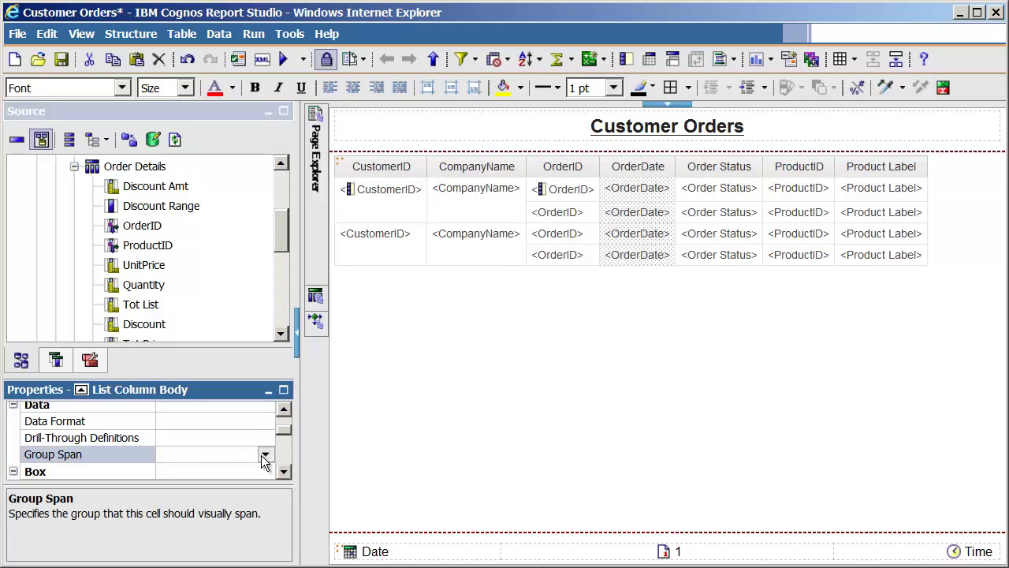
click(264, 455)
click(209, 507)
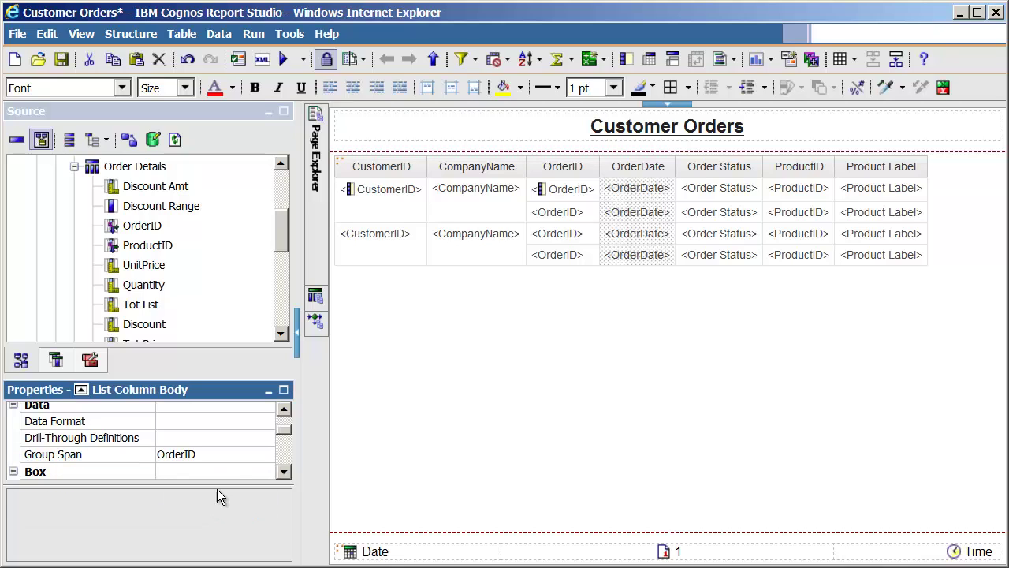
Set the Order Status column's group span to OrderID and save the report
click(729, 210)
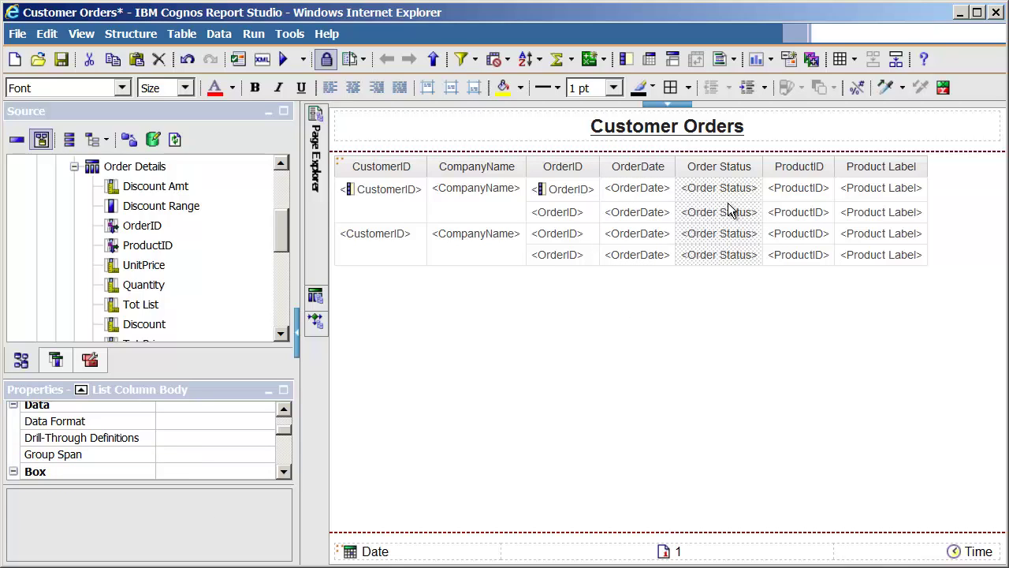
click(264, 455)
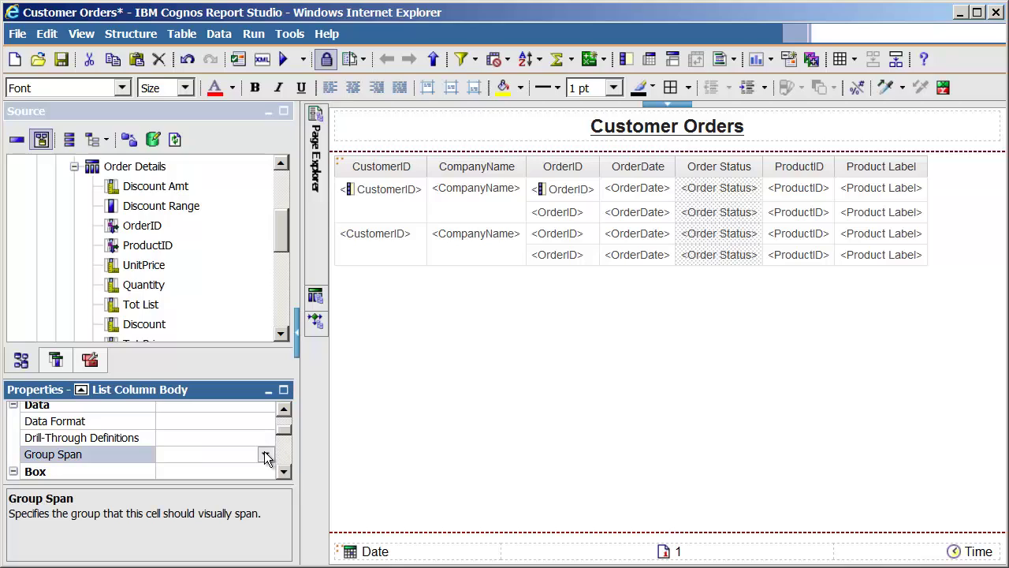
click(264, 452)
click(206, 505)
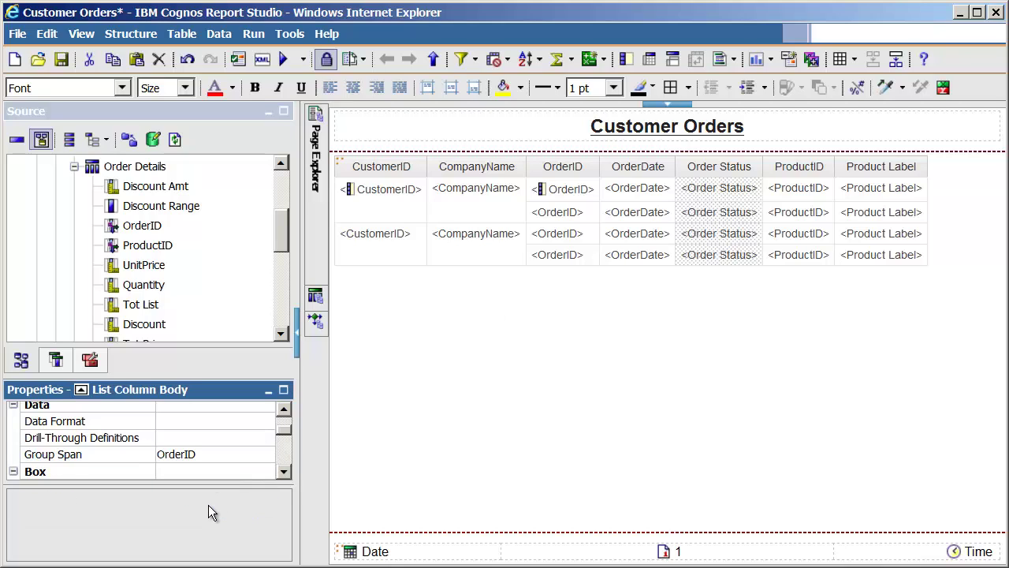
click(61, 59)
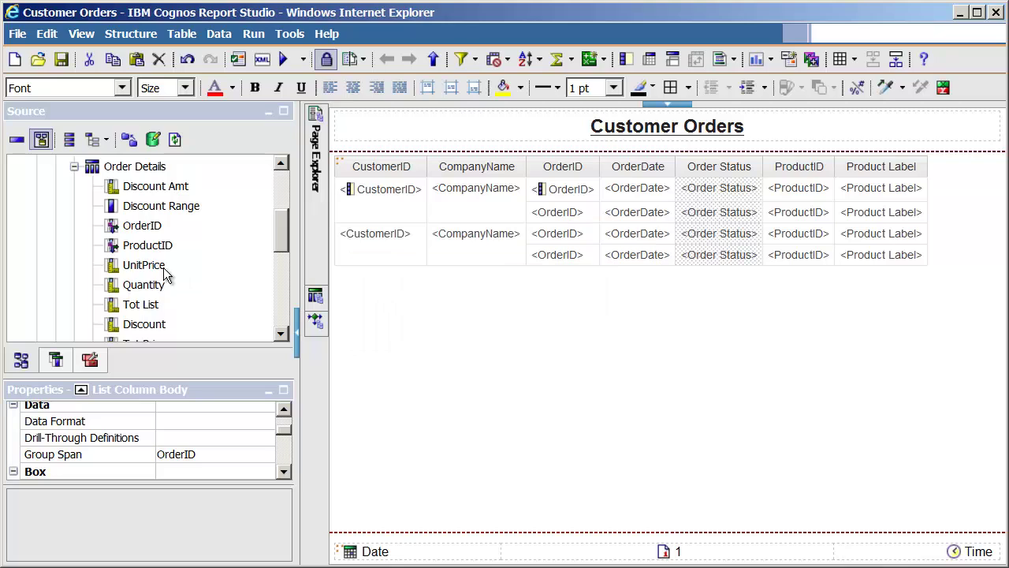
Add Quantity and UnitPrice from Order Details as the last two list columns, and save the report
drag(144, 284, 893, 223)
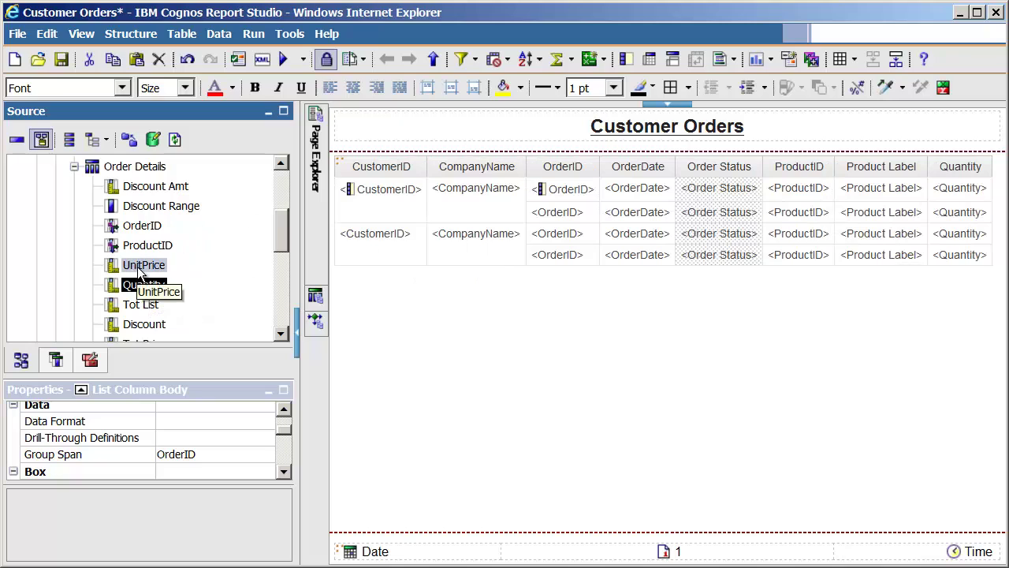
drag(140, 272, 982, 231)
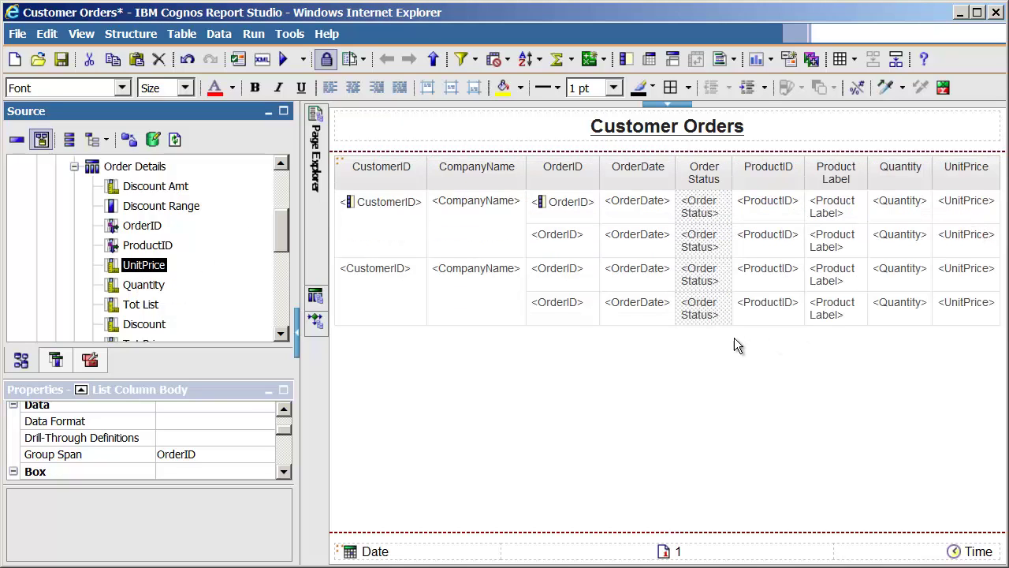
click(62, 64)
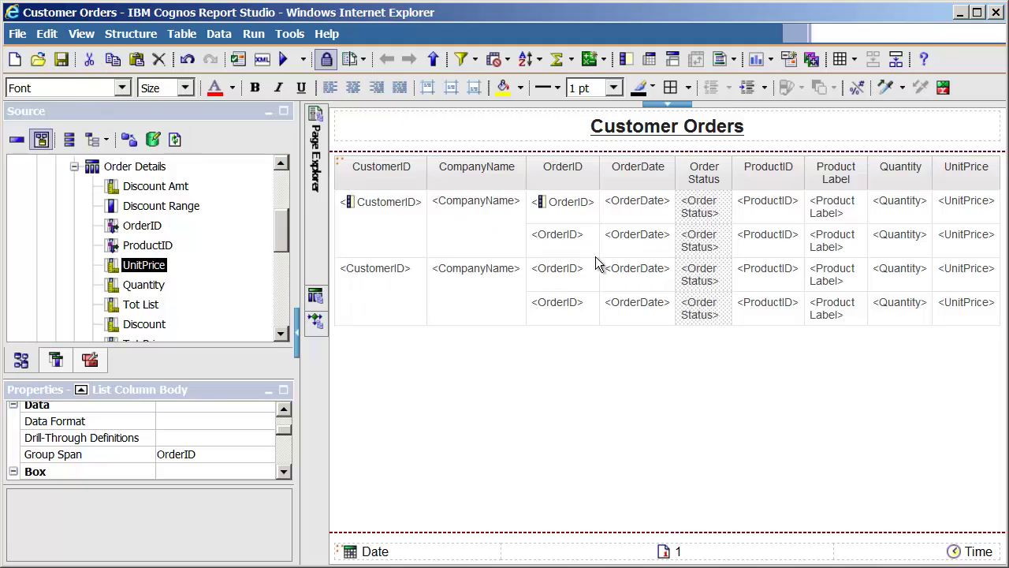
Delete the ProductID column from the list and save the report
click(756, 219)
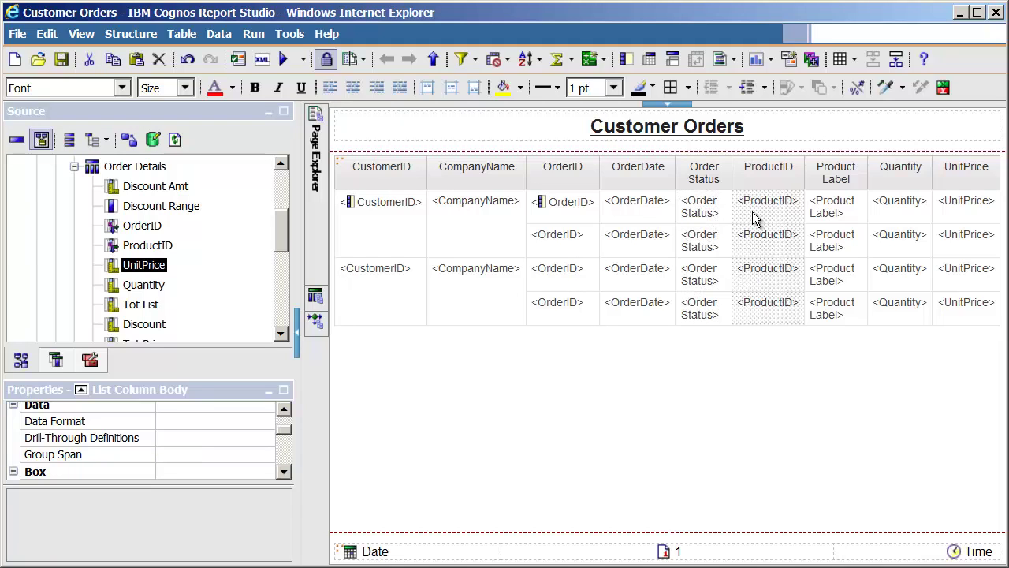
right_click(755, 218)
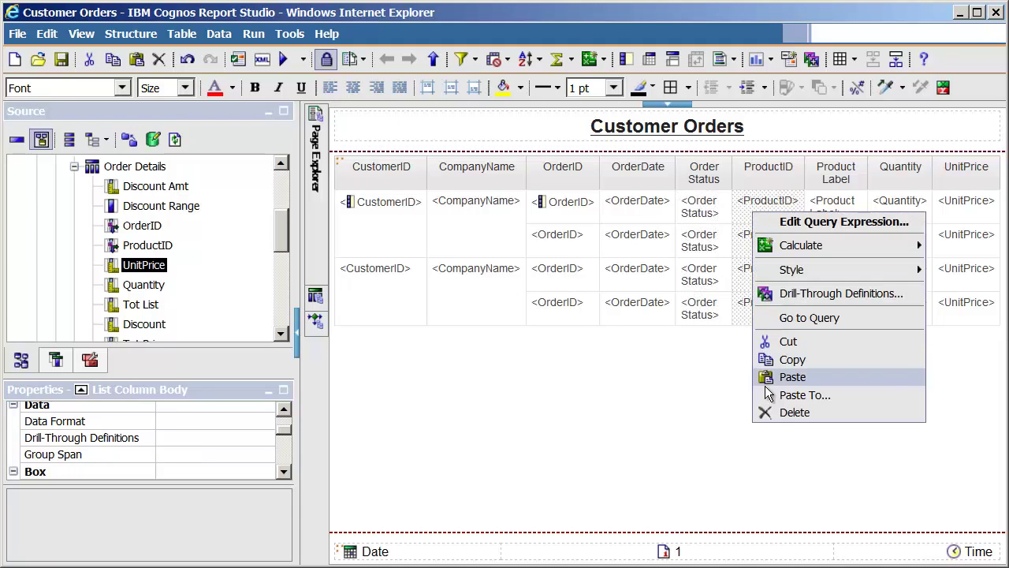
click(793, 412)
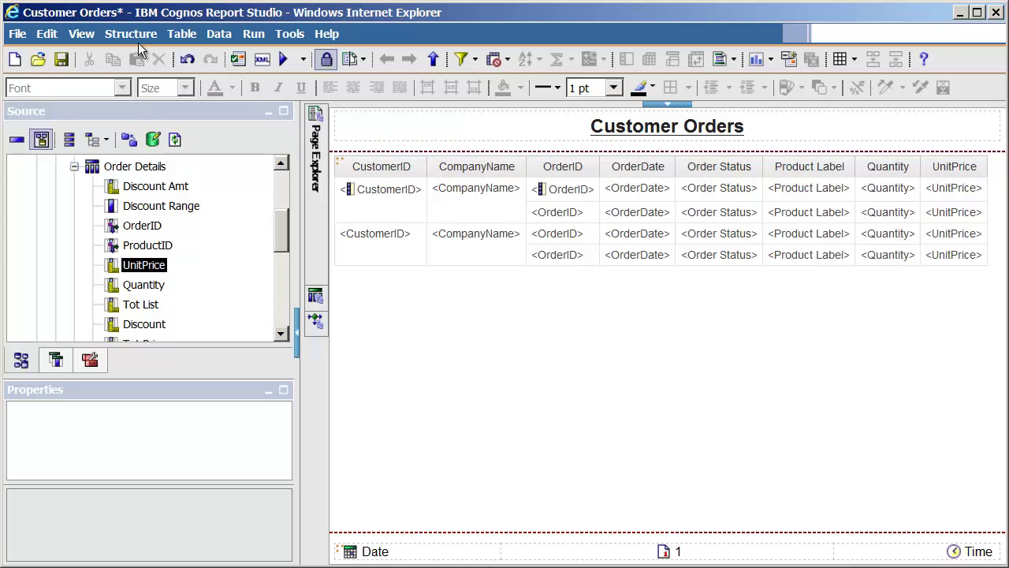
click(61, 60)
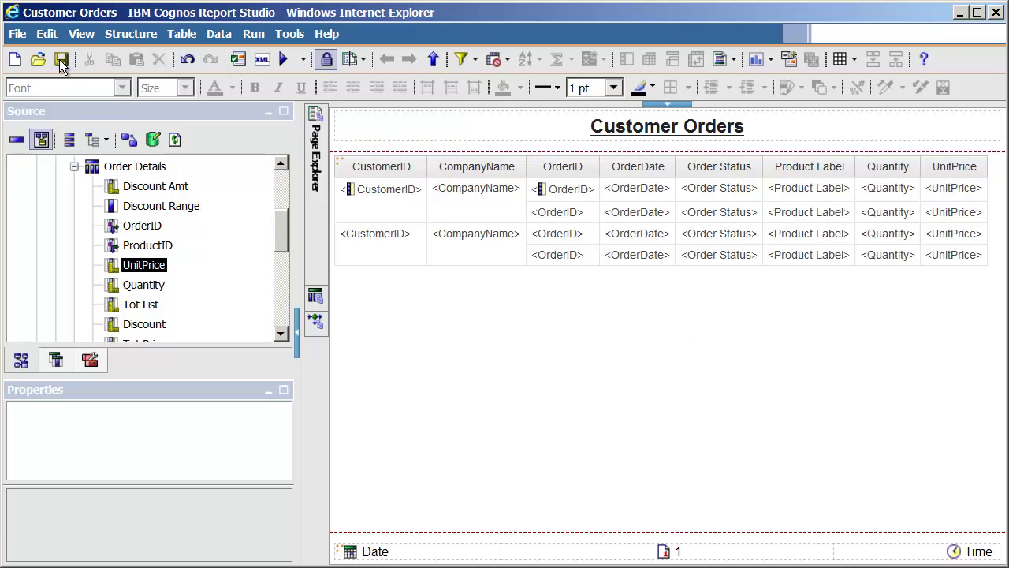
Change the report title to "Customer Orders Grouped" and save the report
click(732, 132)
double_click(732, 132)
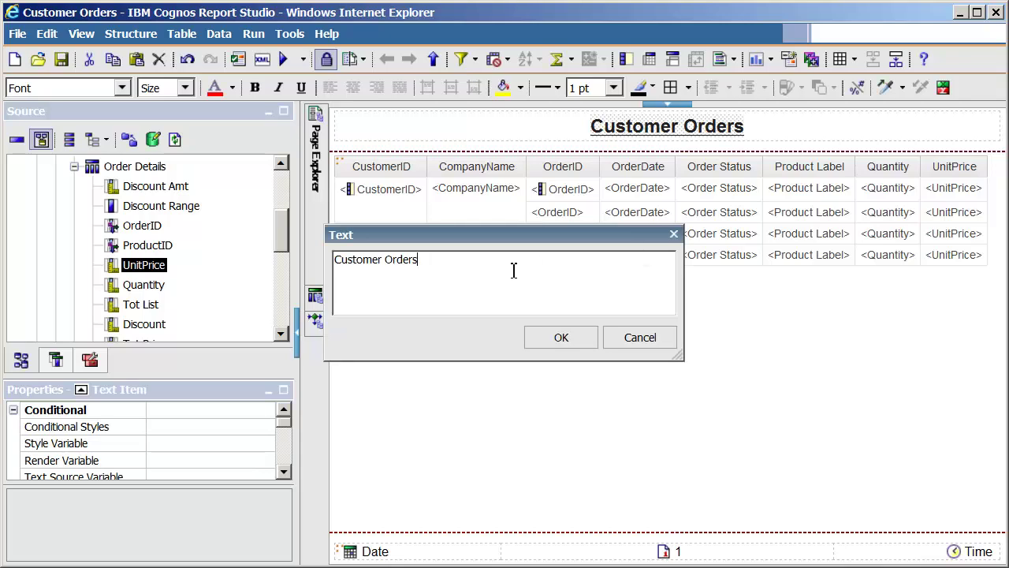
text(Grouped)
click(574, 339)
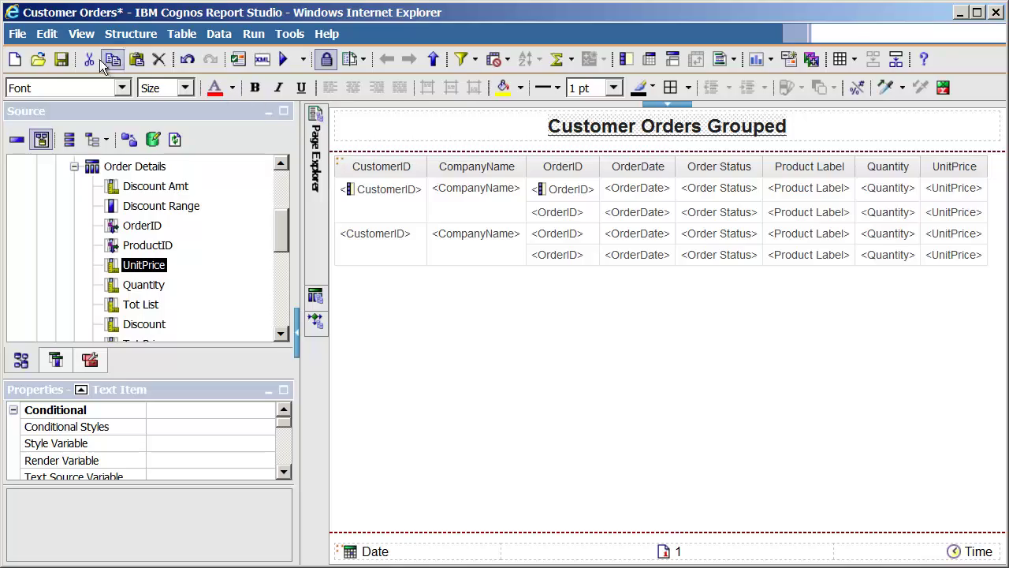
click(61, 60)
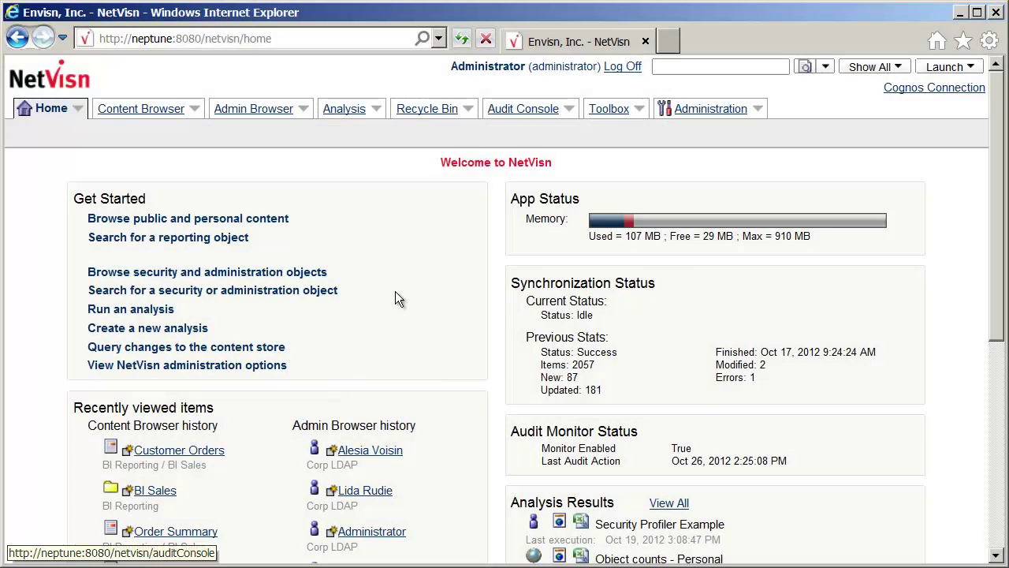
In NetVisn's Audit Console, include Detail in the output's detail data and run the audit query for today's actions
click(516, 116)
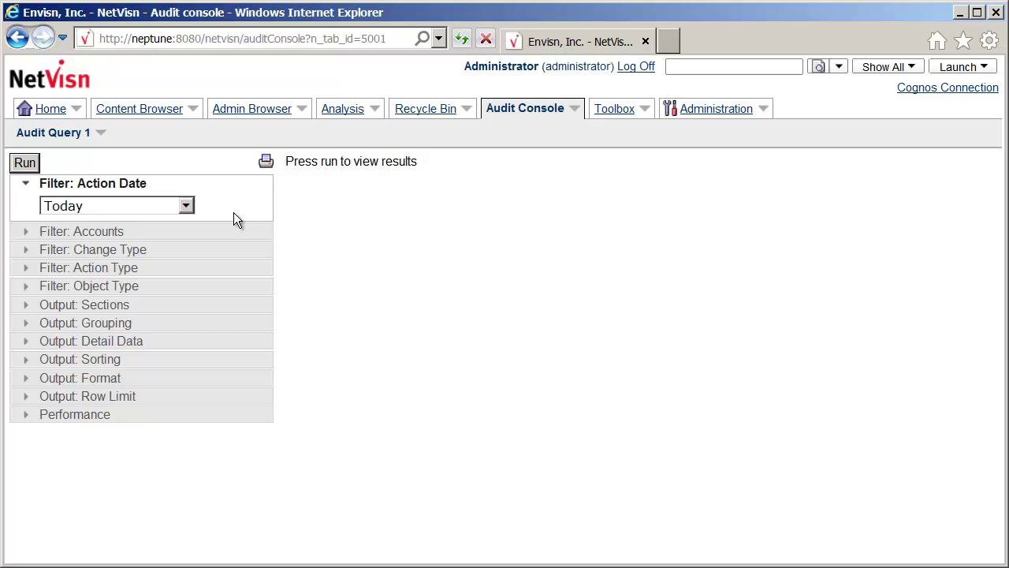
click(28, 346)
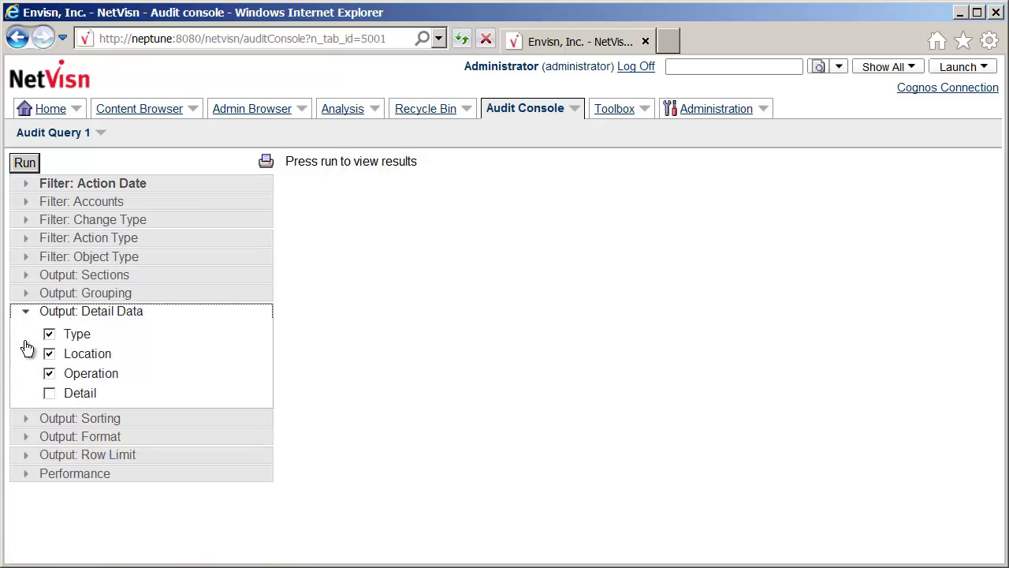
click(51, 394)
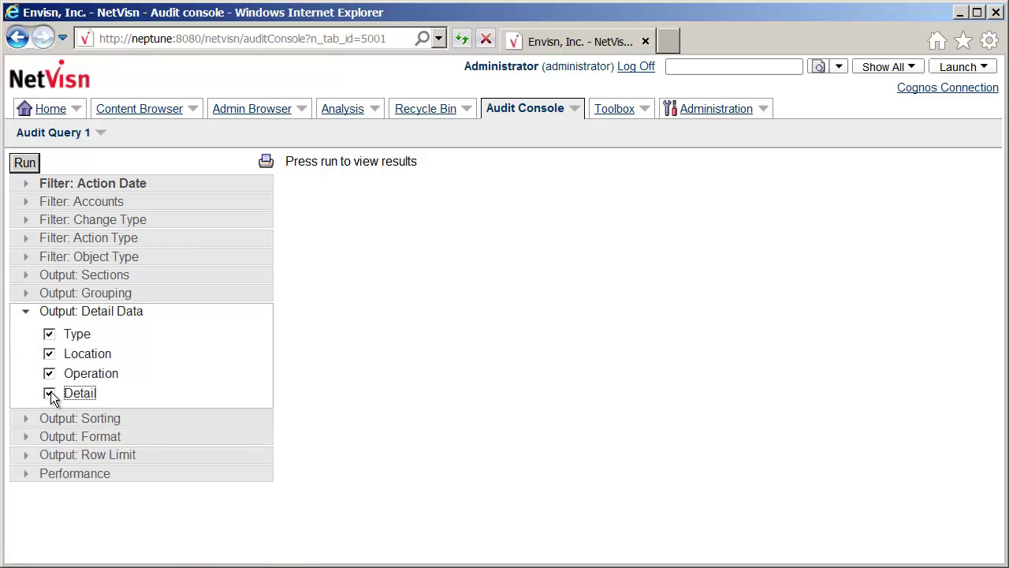
click(23, 163)
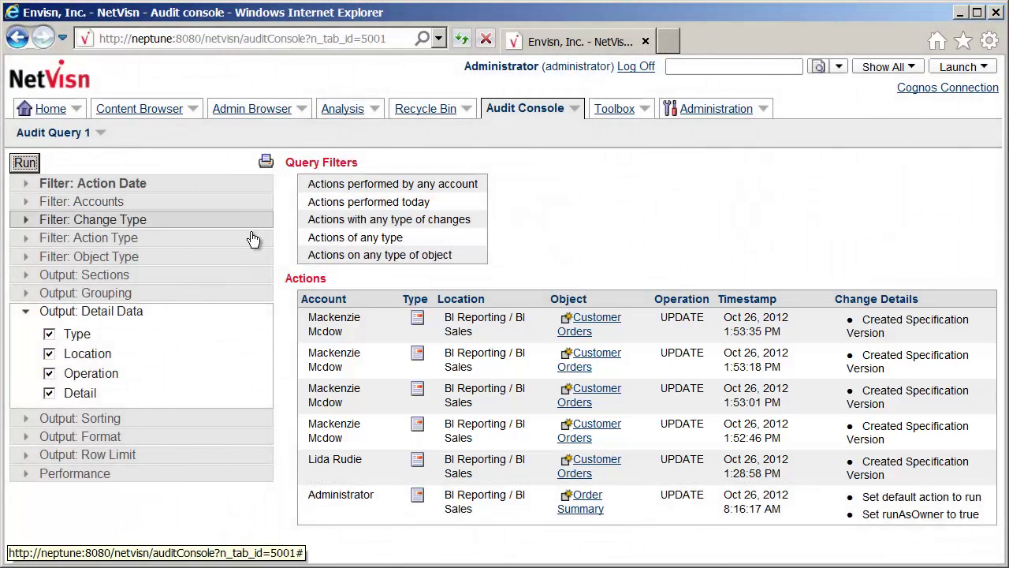
Open the most recently updated Customer Orders report and review its Object Change History and Specification Versions
click(569, 326)
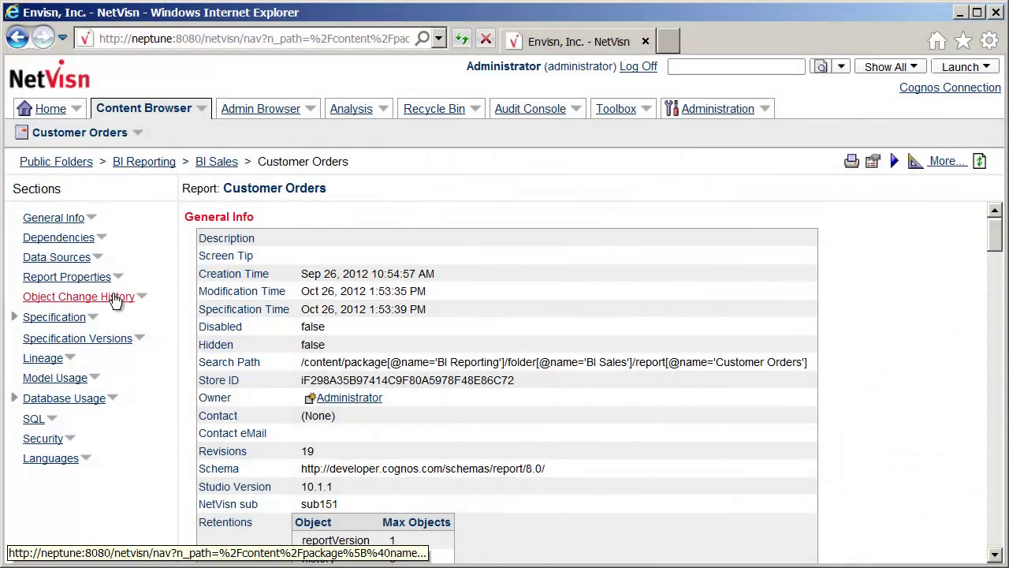
click(115, 298)
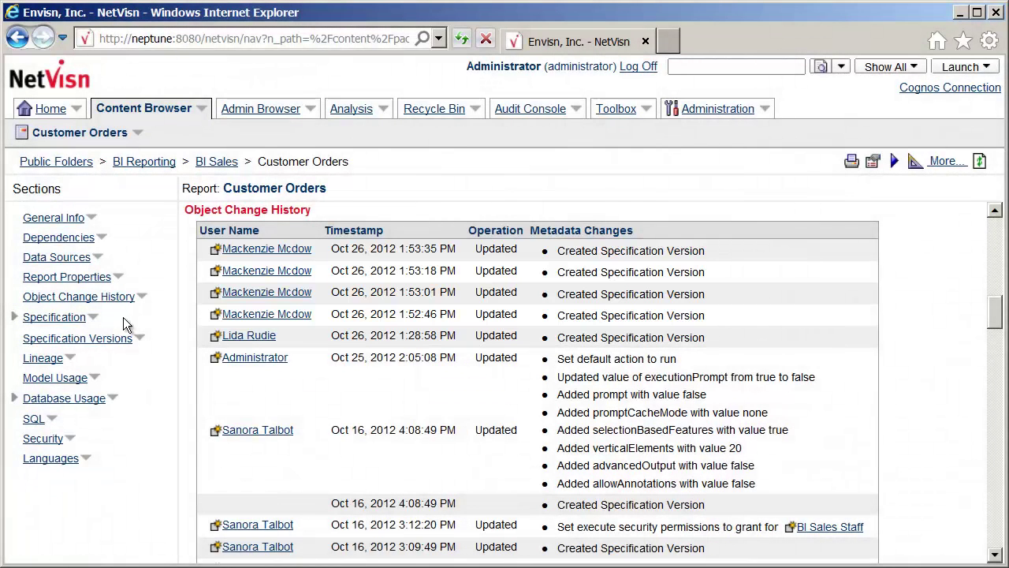
click(101, 341)
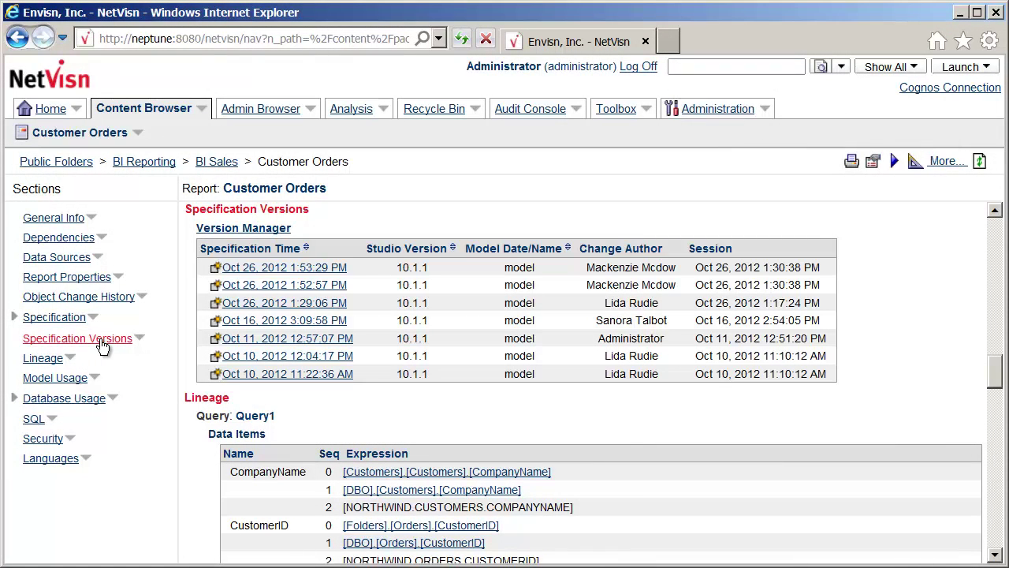
In Version Manager, compare the current specification with only the archived Oct 26, 2012 1:29:06 PM version, using Query Info
click(224, 230)
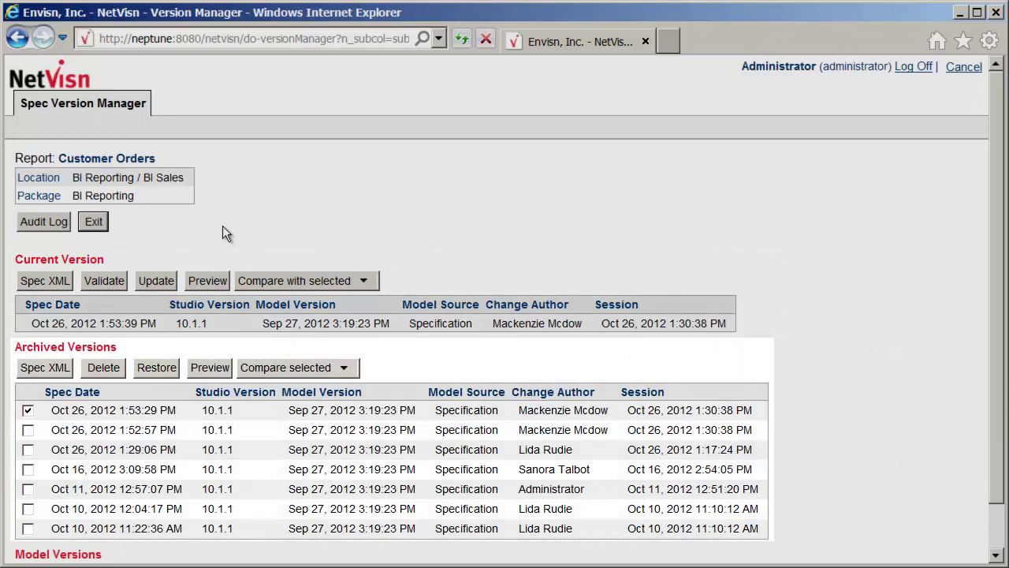
click(28, 410)
click(27, 449)
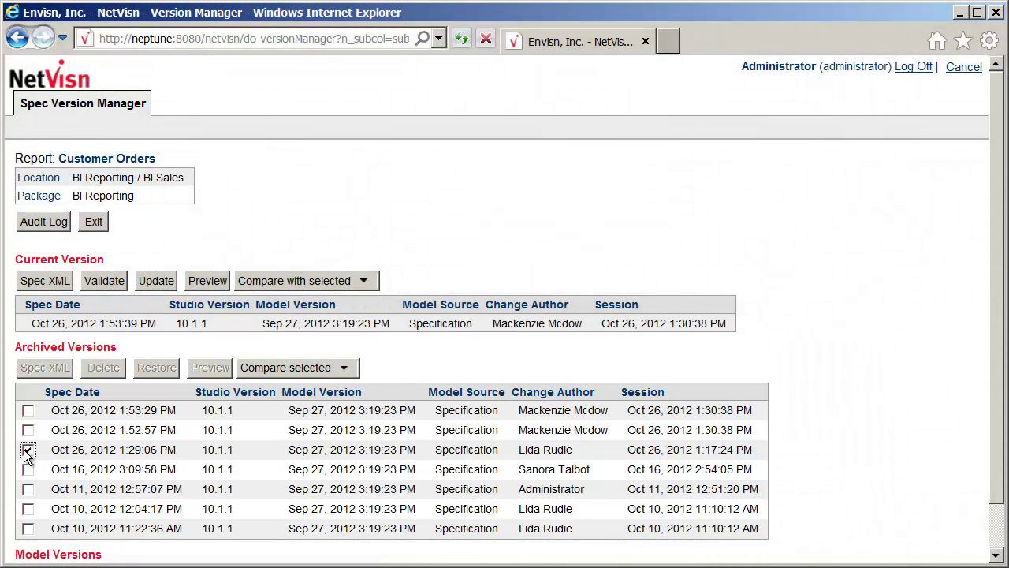
click(273, 284)
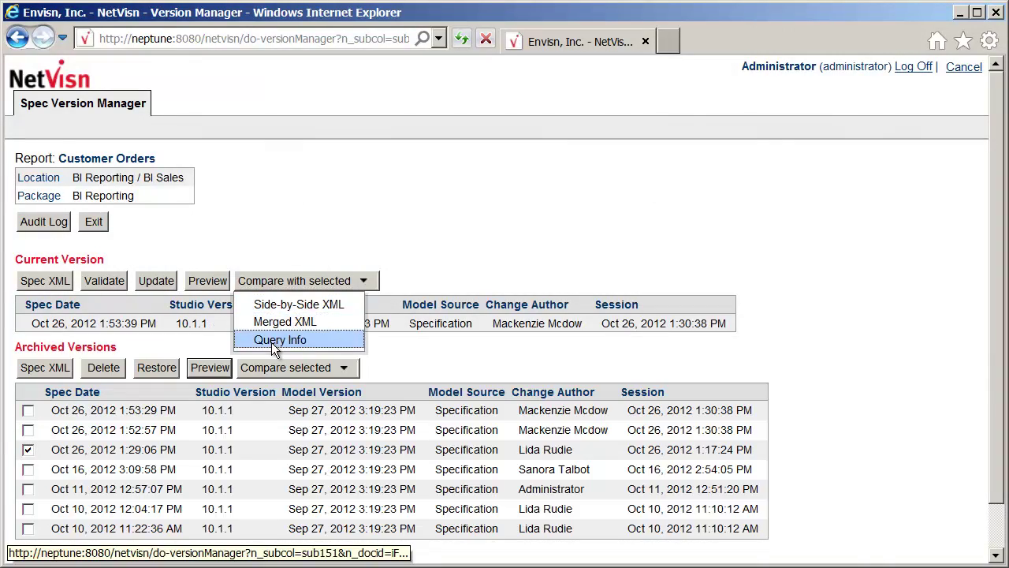
click(276, 340)
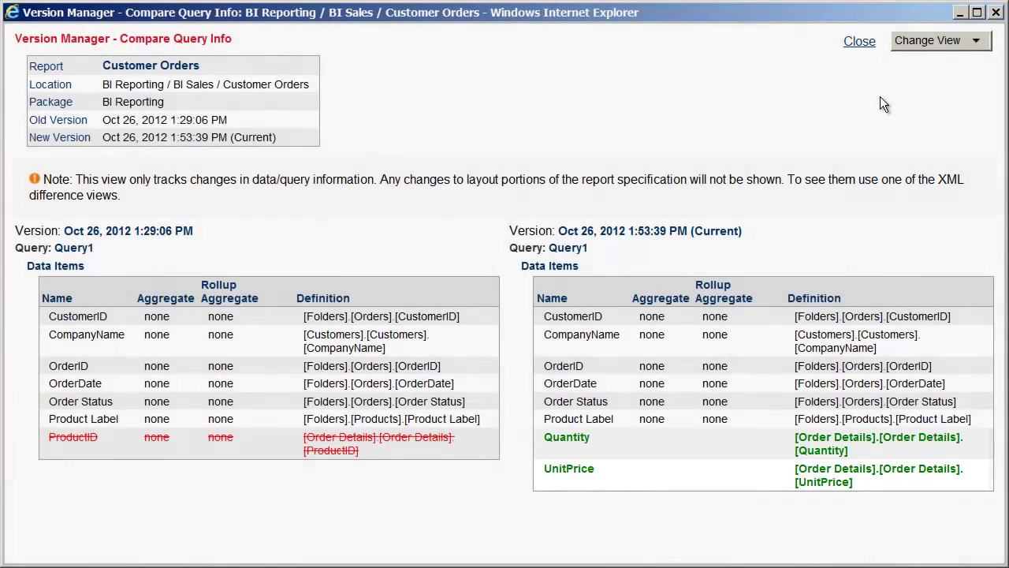
Switch the comparison to Side-by-Side XML and step forward through the first four specification changes
click(932, 42)
click(936, 63)
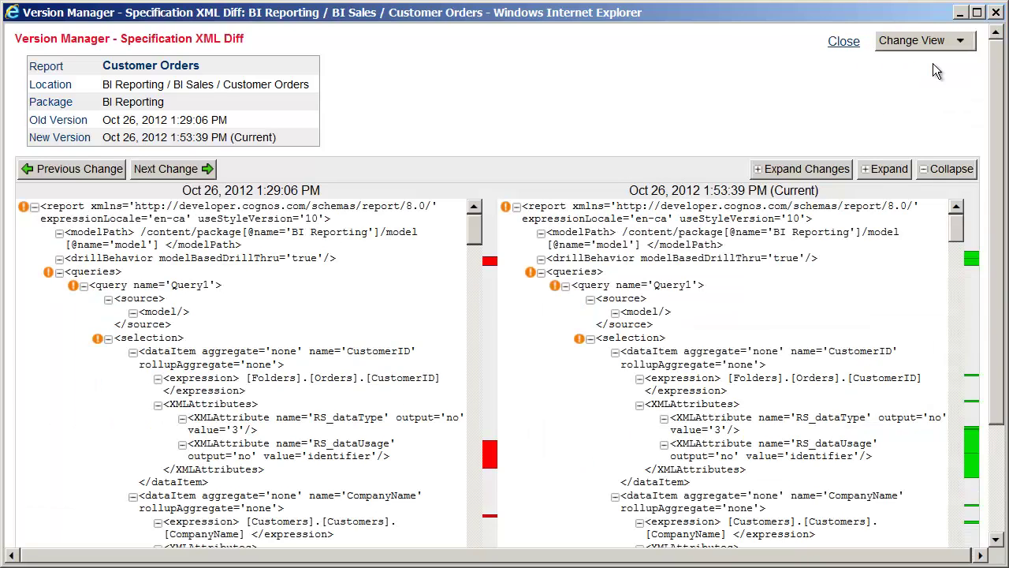
click(180, 170)
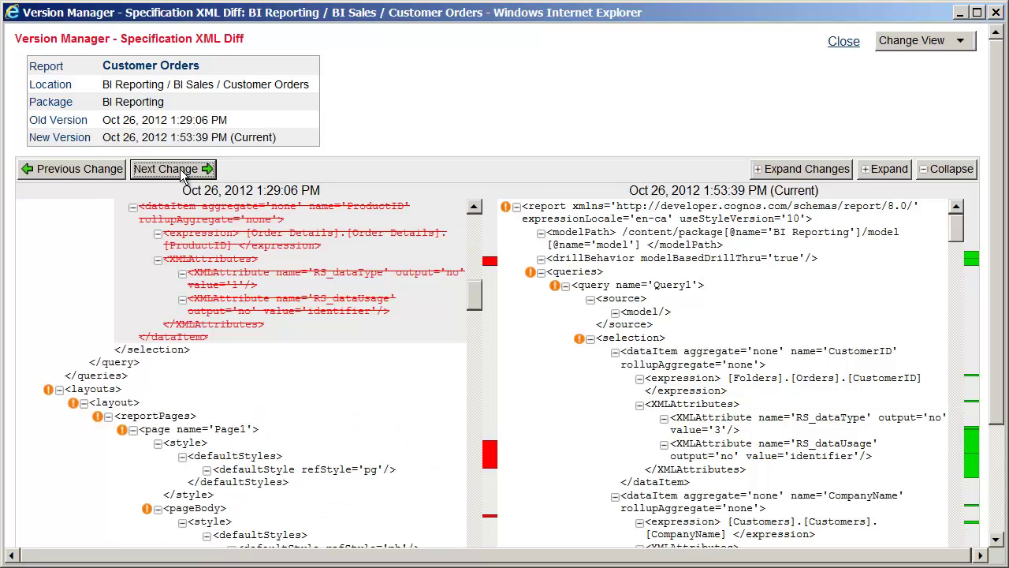
click(180, 169)
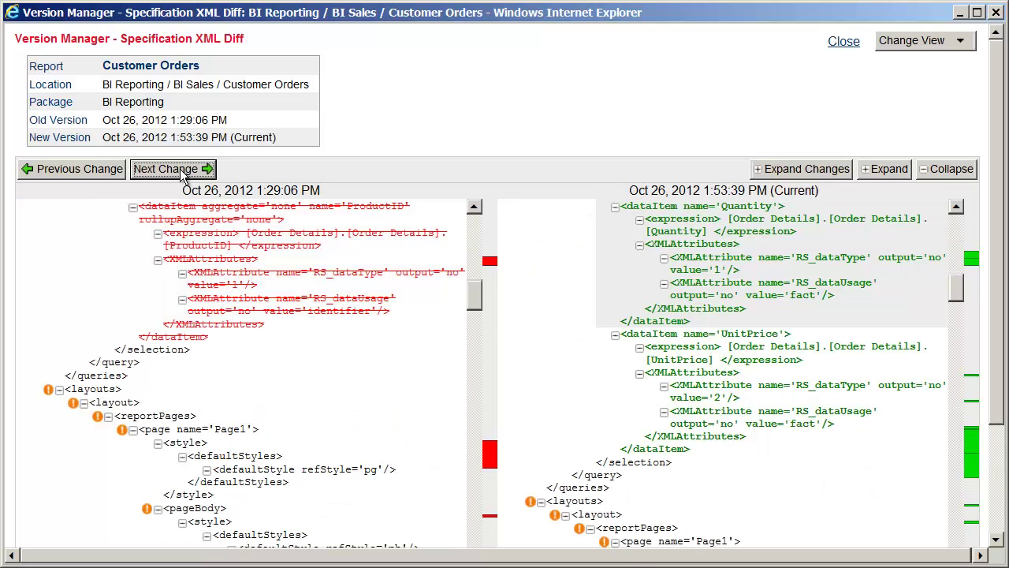
click(180, 169)
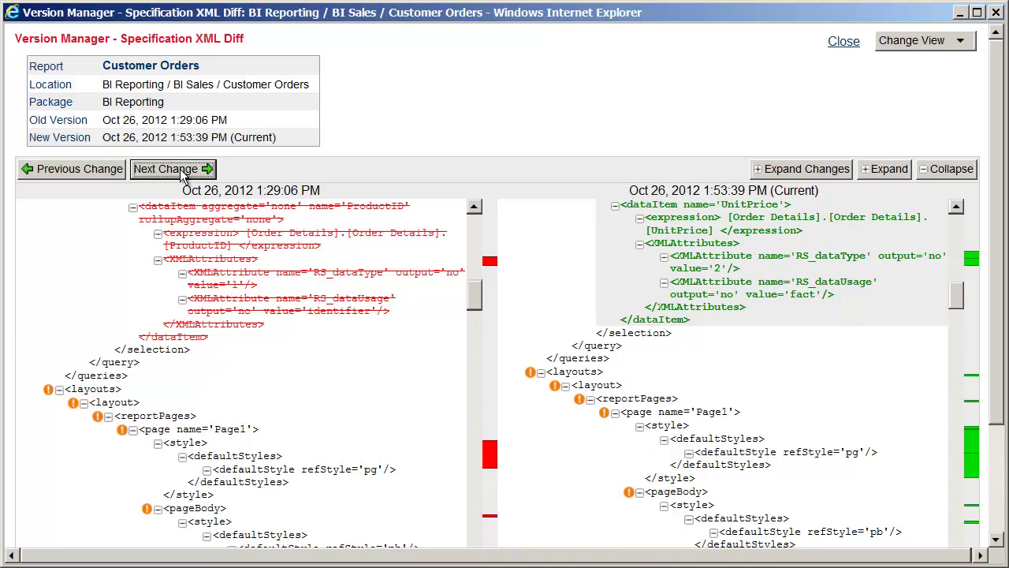
click(180, 168)
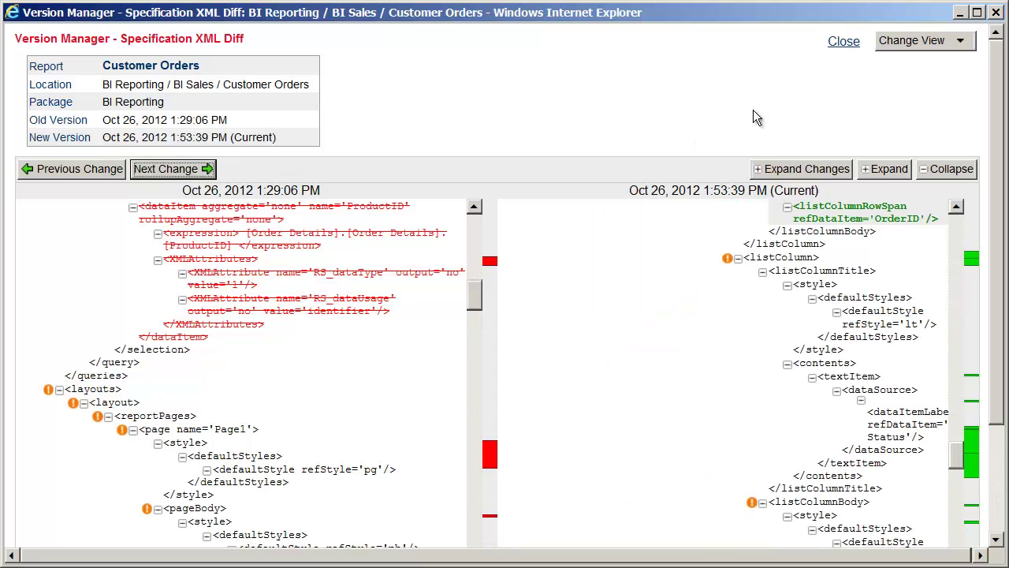
Switch the specification comparison to Merged XML and step forward through the changes, from the query's data items to the list columns
click(935, 45)
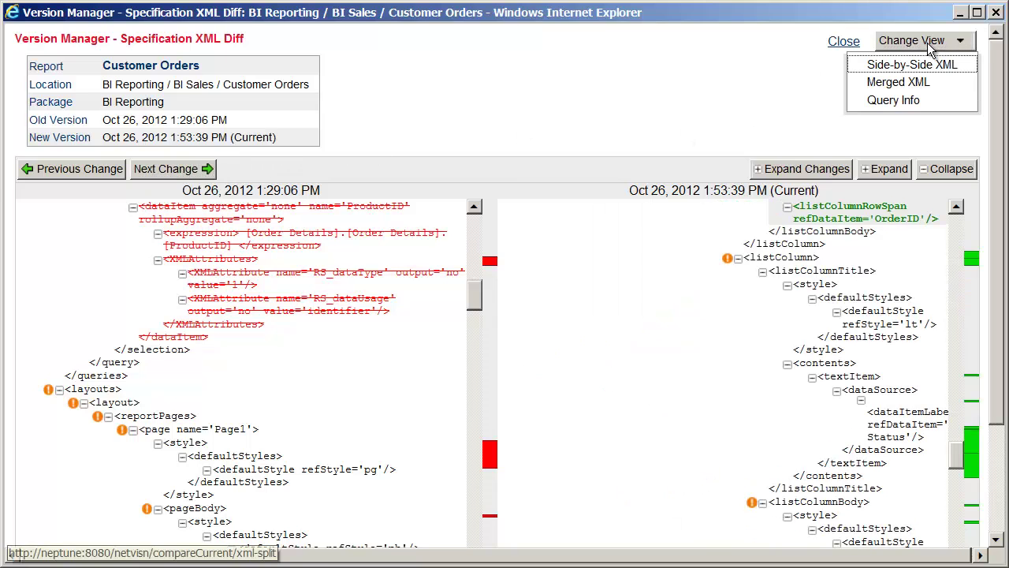
click(899, 82)
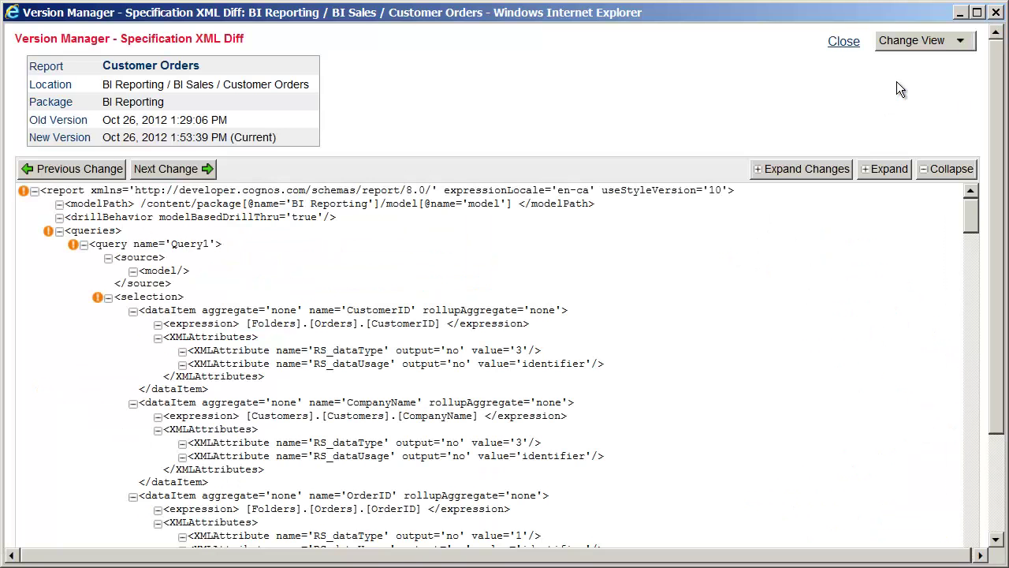
click(190, 170)
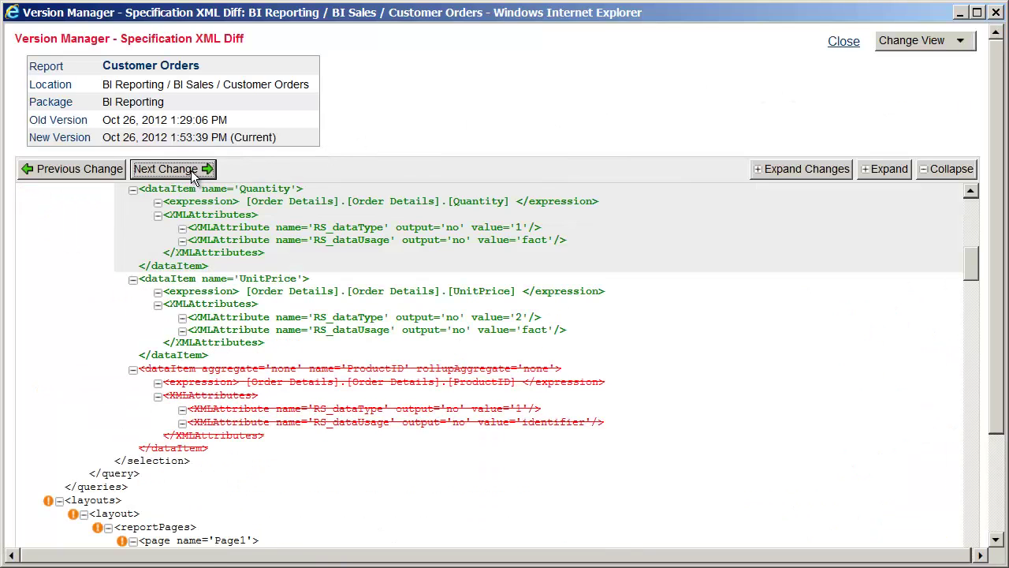
click(191, 170)
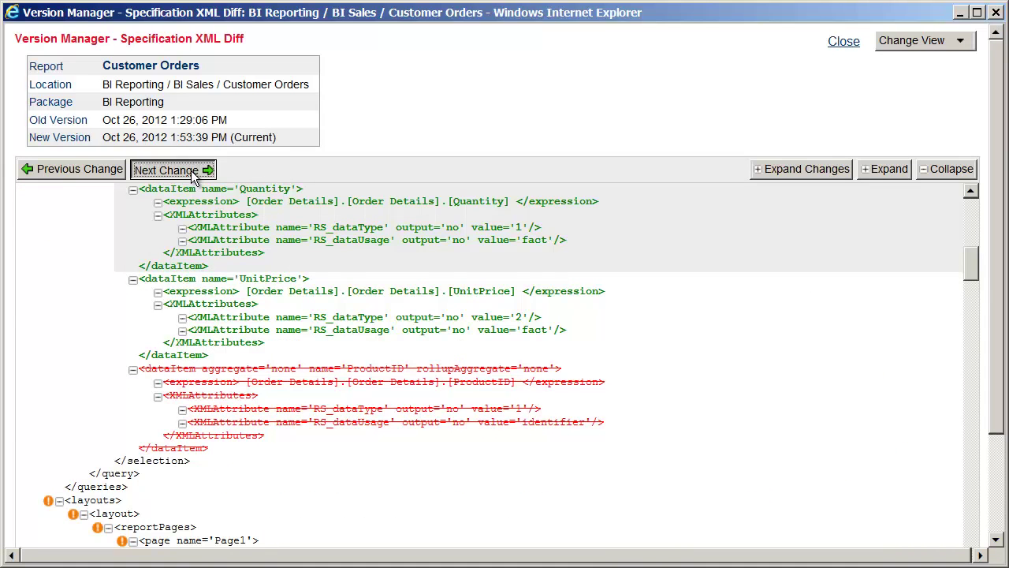
click(191, 170)
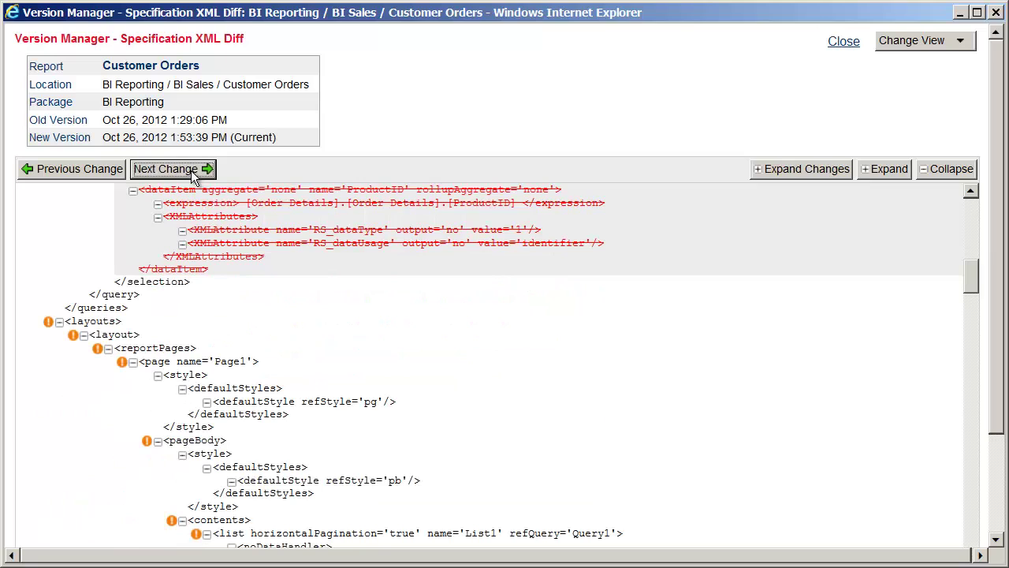
click(190, 170)
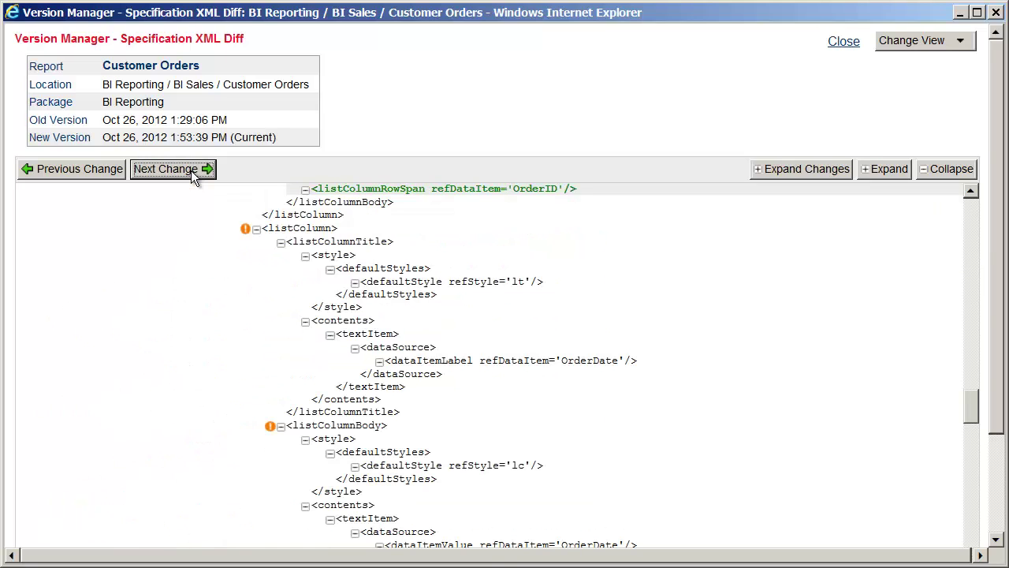
click(191, 170)
click(191, 171)
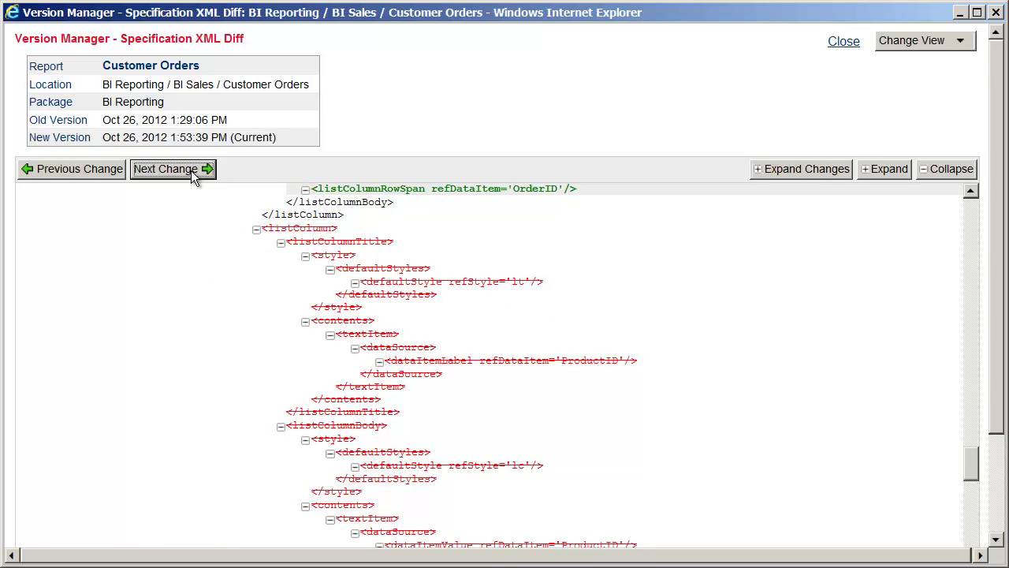
click(190, 170)
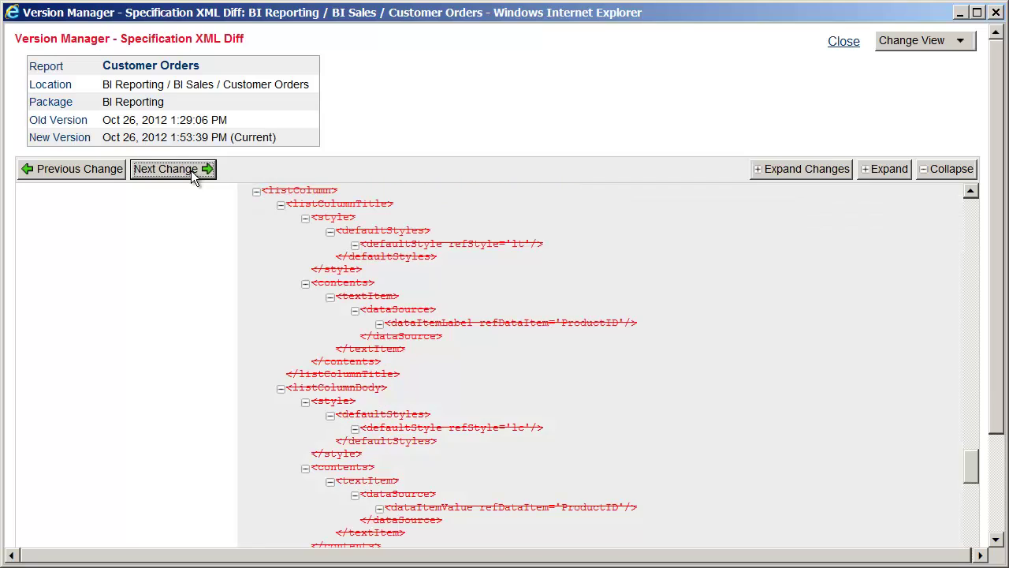
click(191, 171)
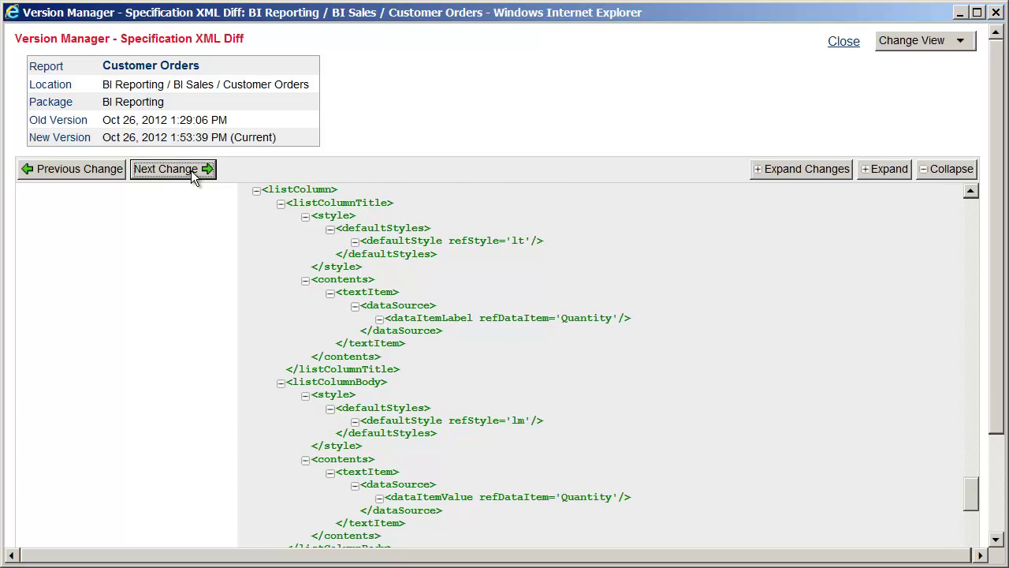
click(190, 170)
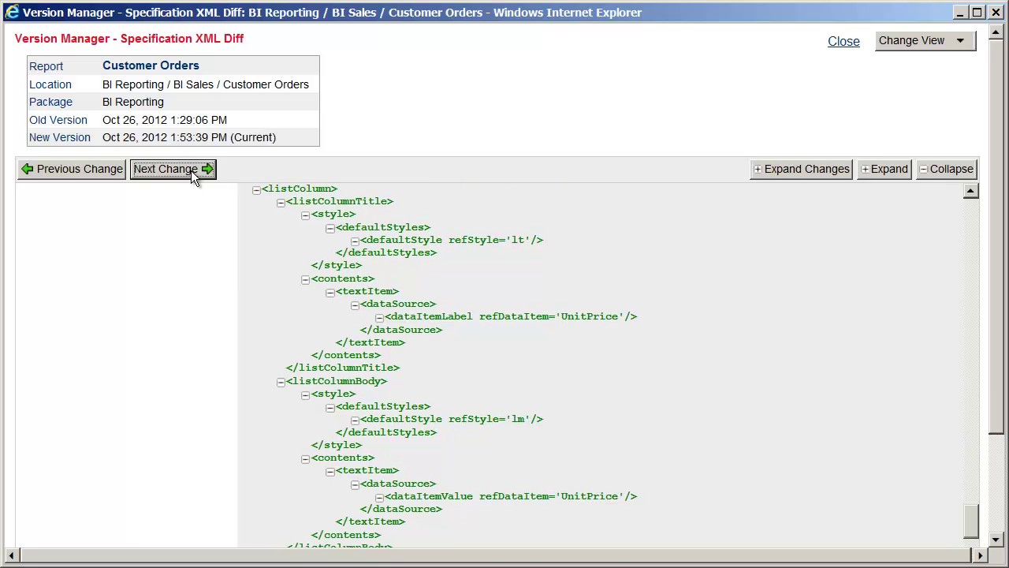
click(191, 170)
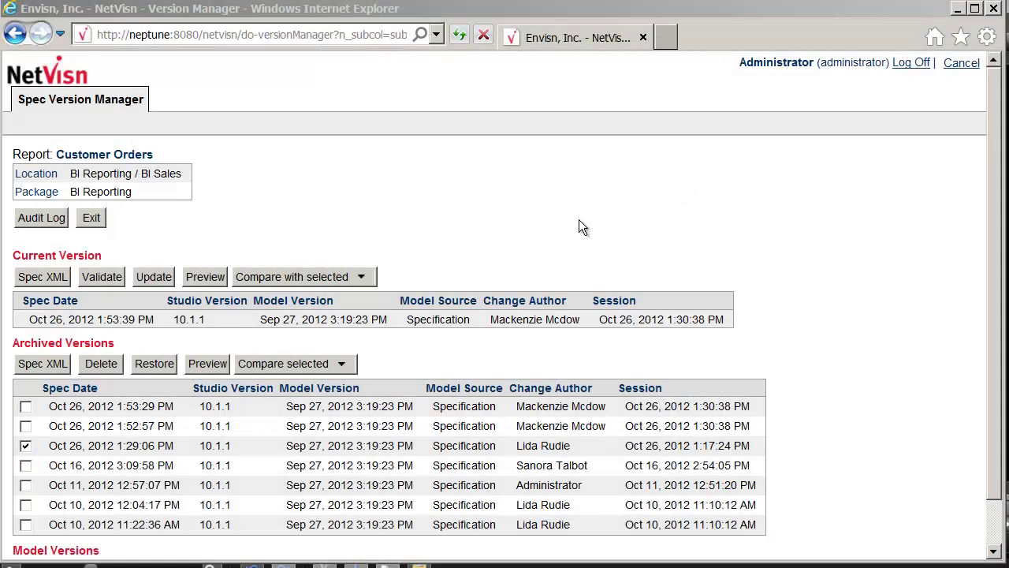
Preview the archived Oct 26, 2012 1:29:06 PM version of Customer Orders, look at its second page and close the preview
click(204, 371)
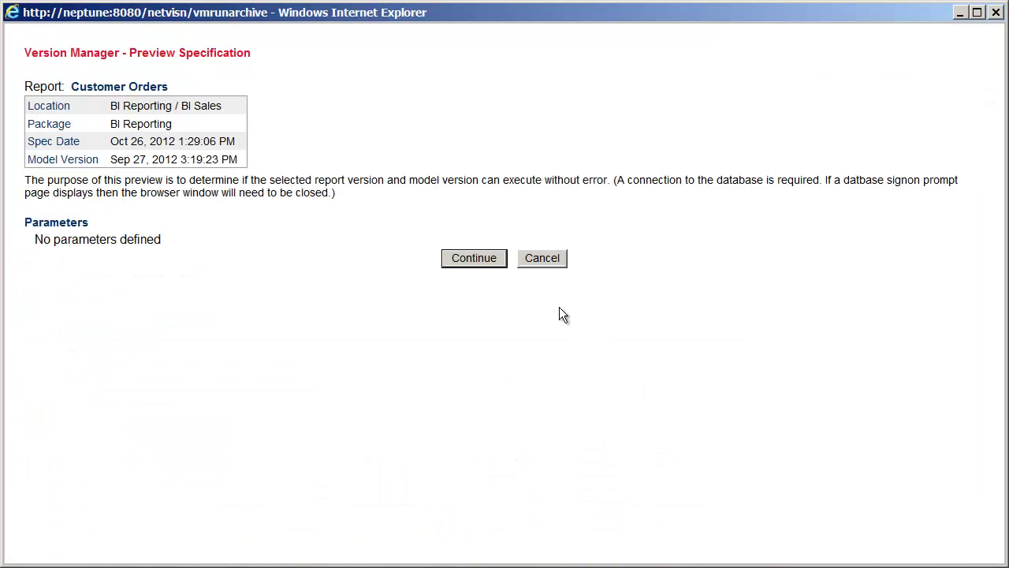
click(494, 262)
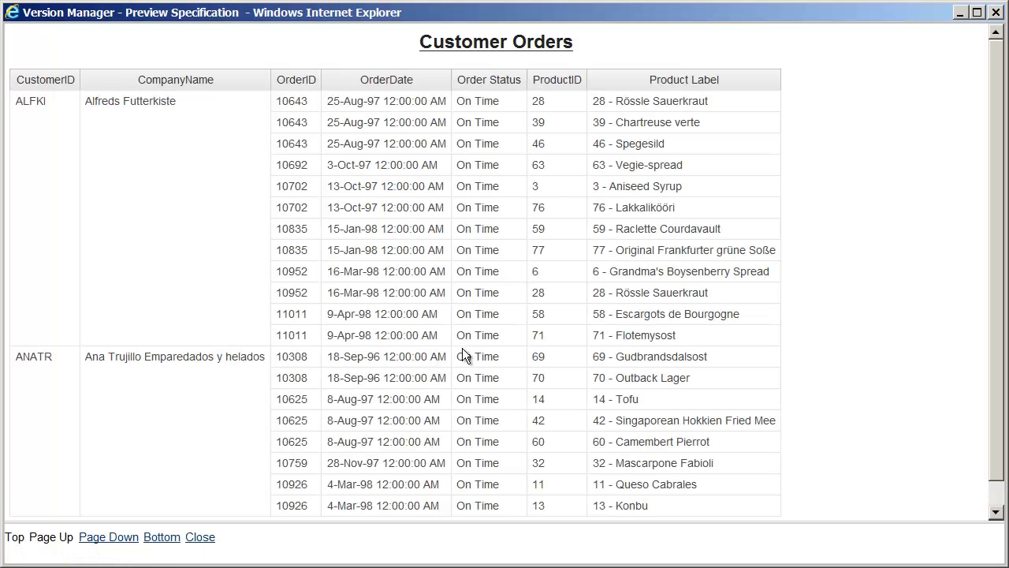
click(108, 537)
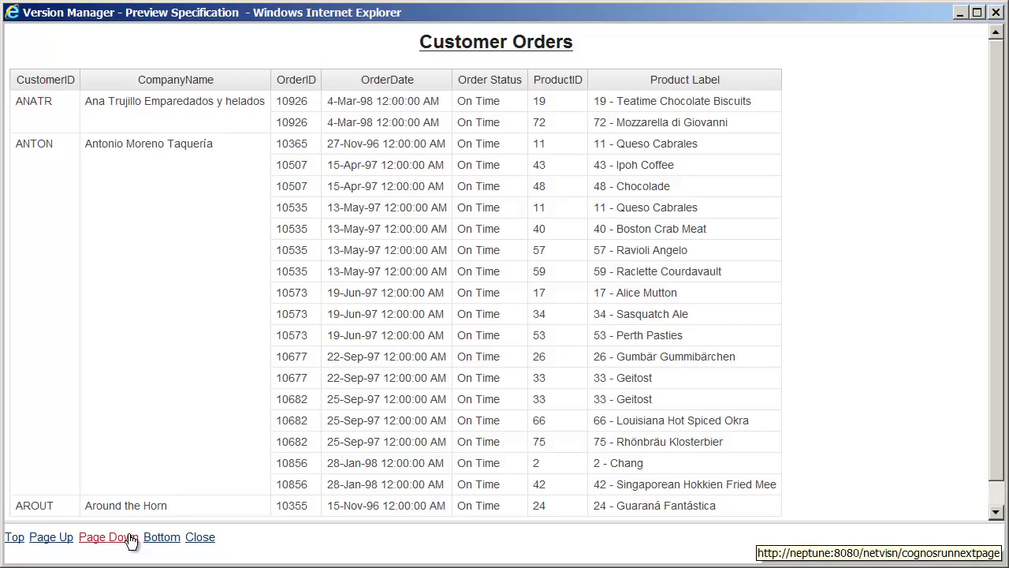
click(200, 539)
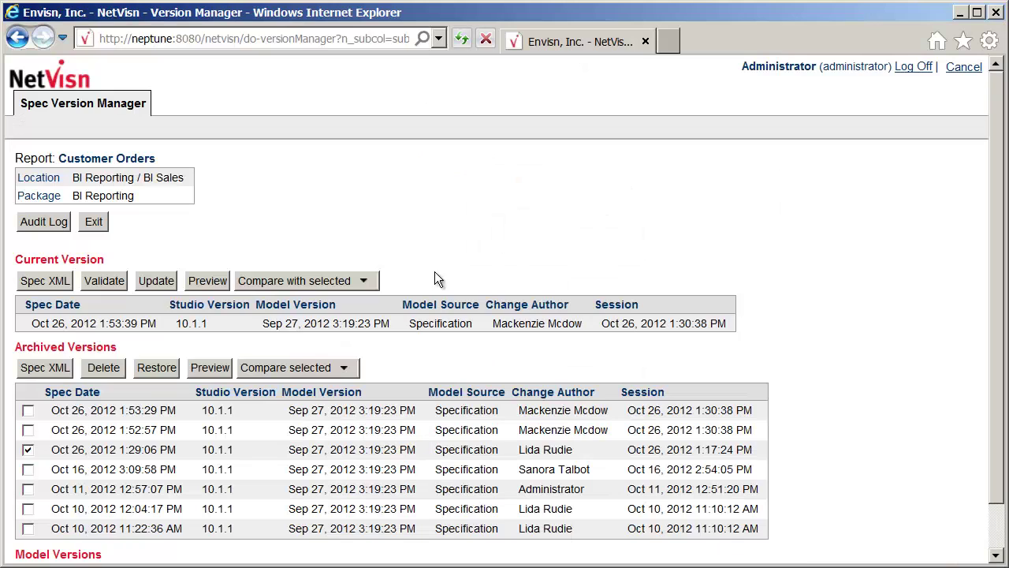
Restore the archived Oct 26, 2012 1:29:06 PM specification without audit comments, exit Version Manager and open the report's Specification Versions
click(172, 370)
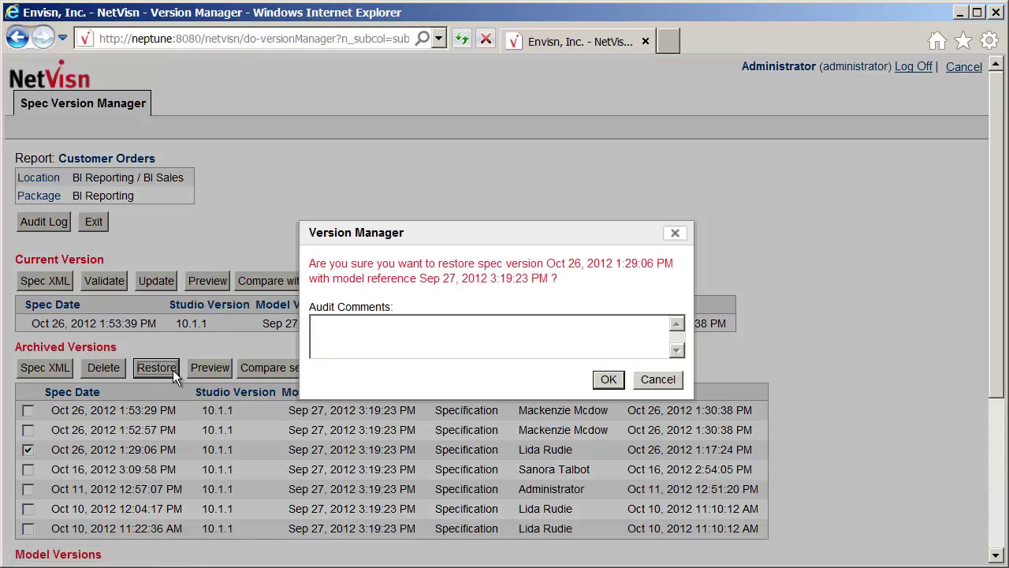
click(608, 381)
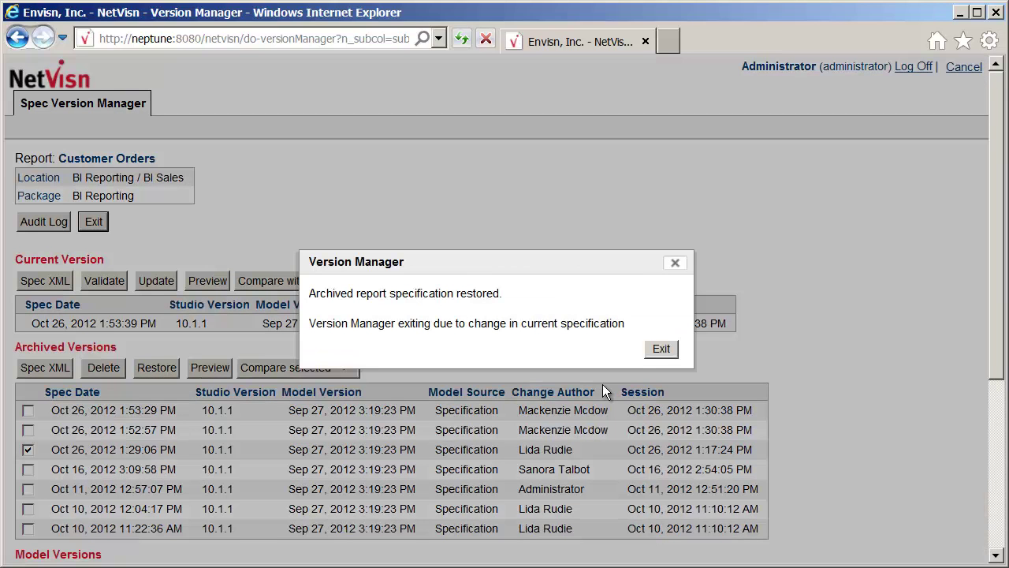
click(660, 349)
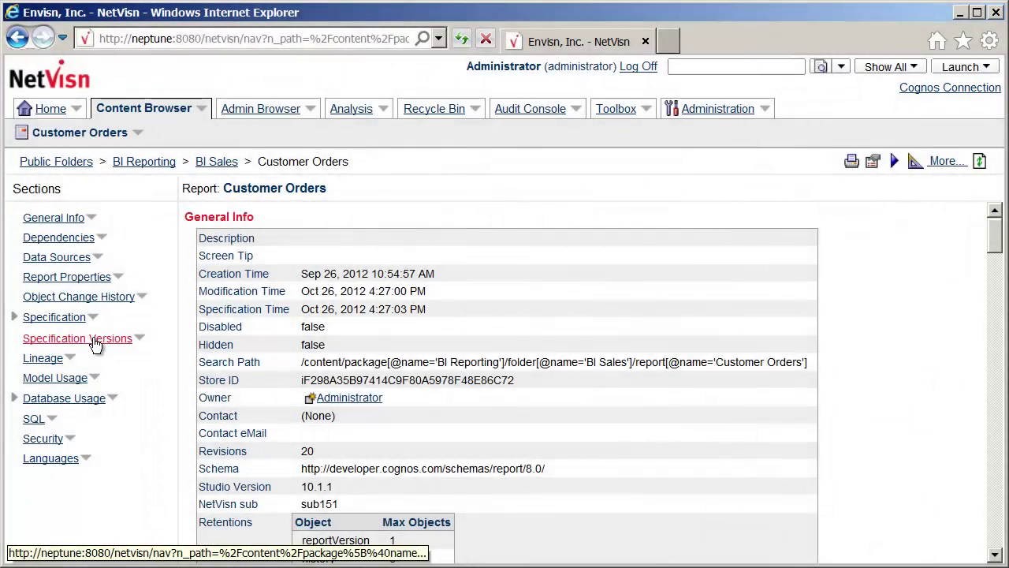
click(95, 345)
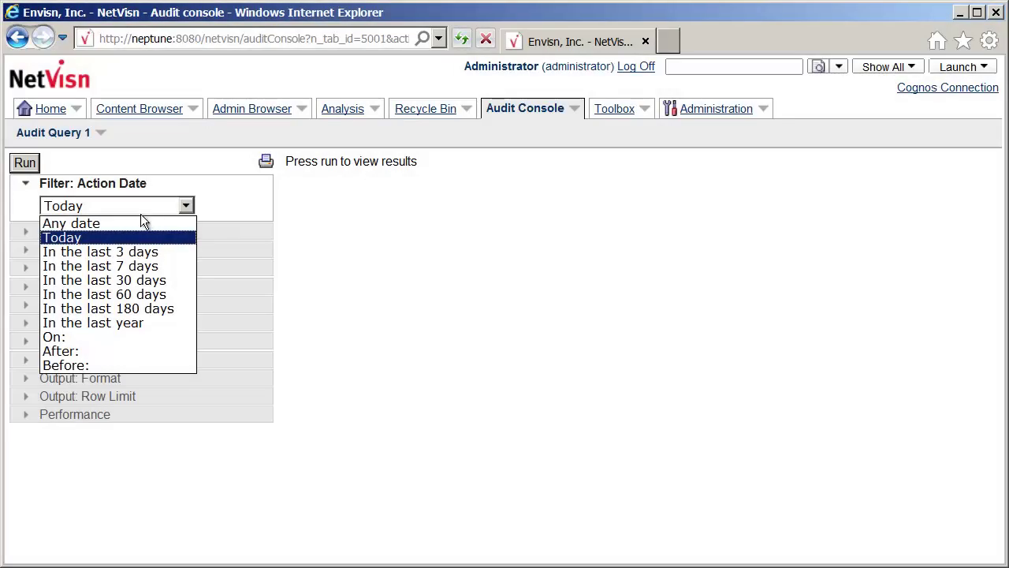
In the Audit Console, filter the audit query to Any date and the Specification Change type
click(133, 222)
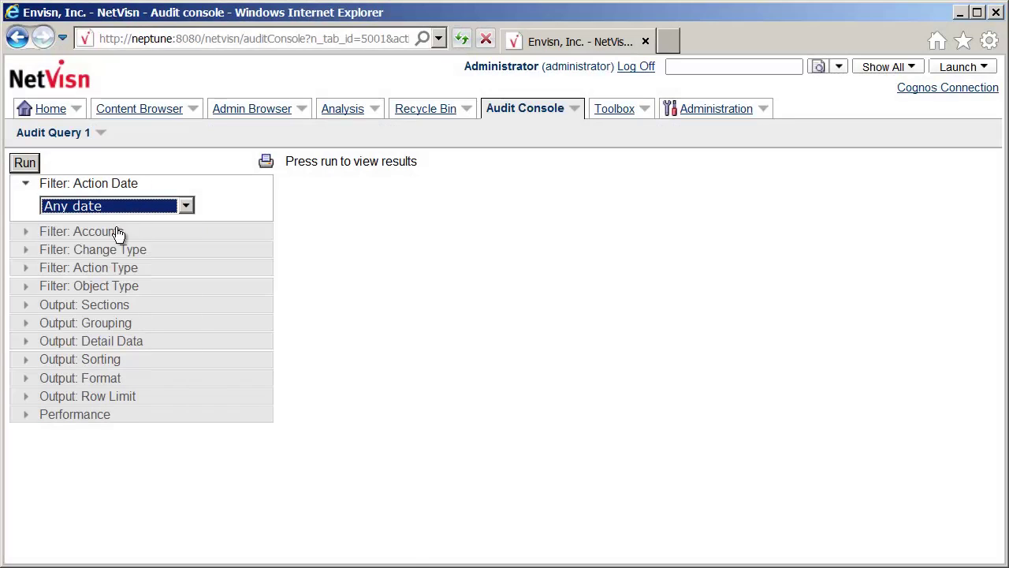
click(26, 256)
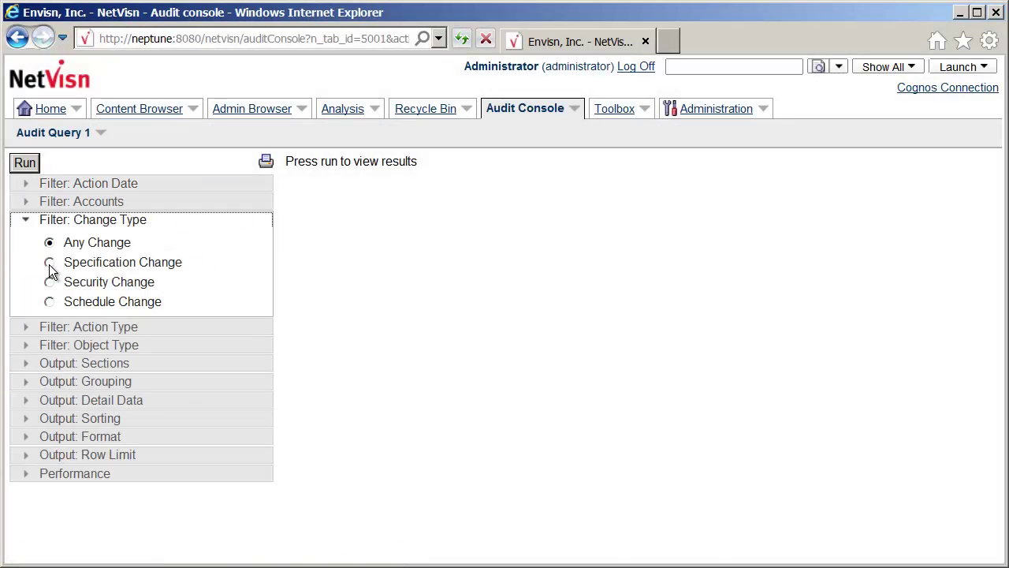
click(50, 264)
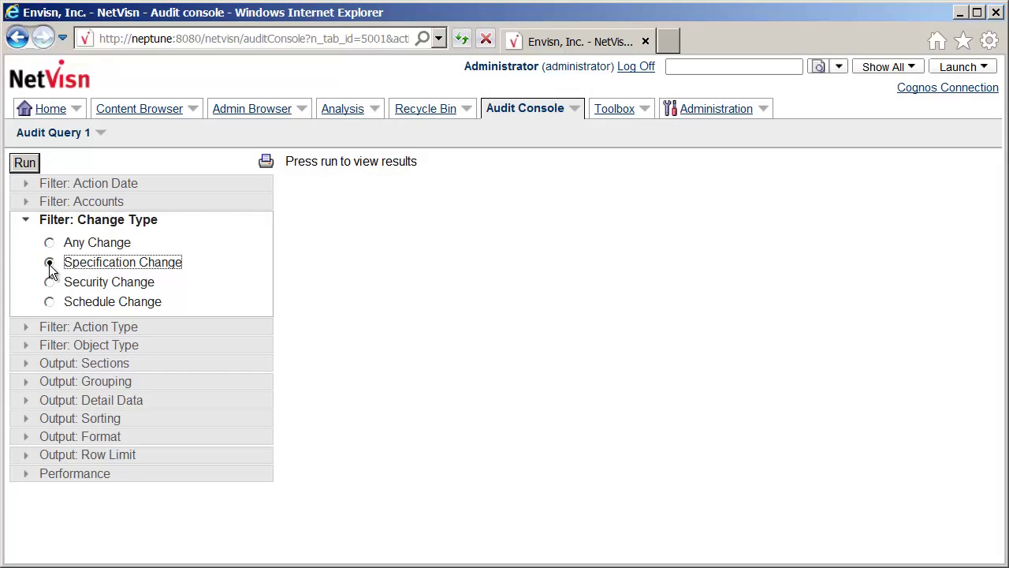
Group the audit query's output by Account and exclude Detail from its detail data
click(26, 383)
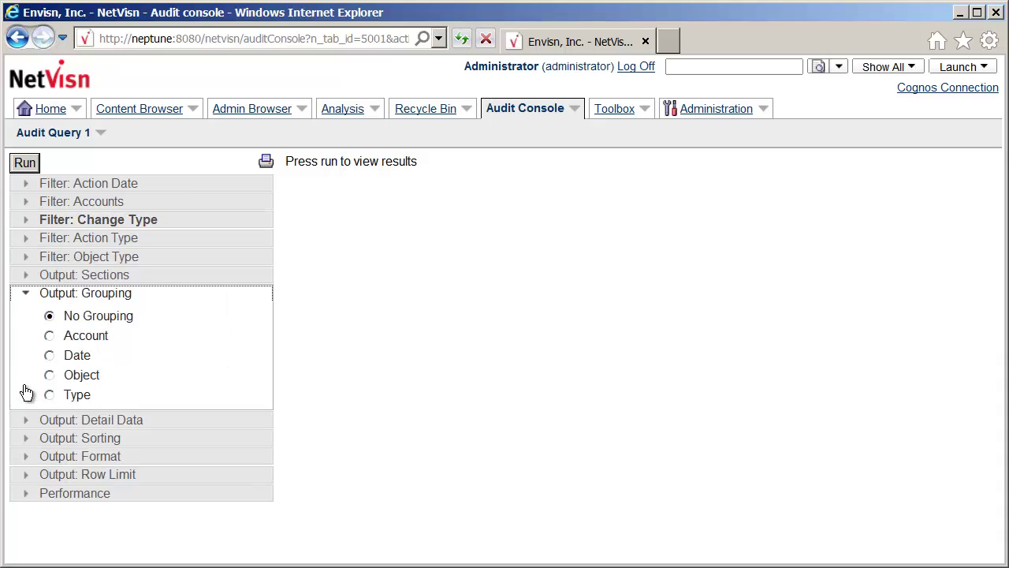
click(49, 336)
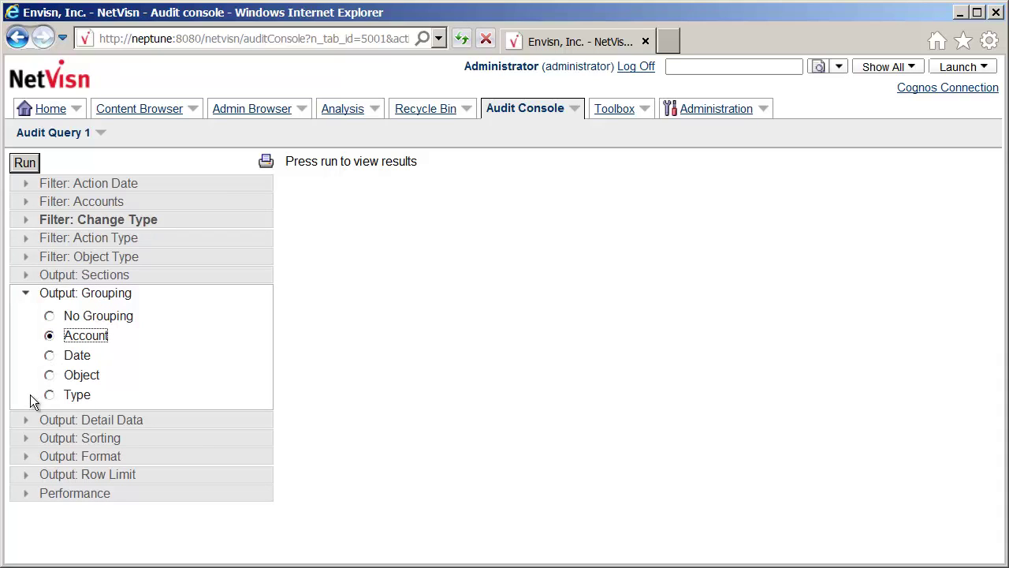
click(26, 420)
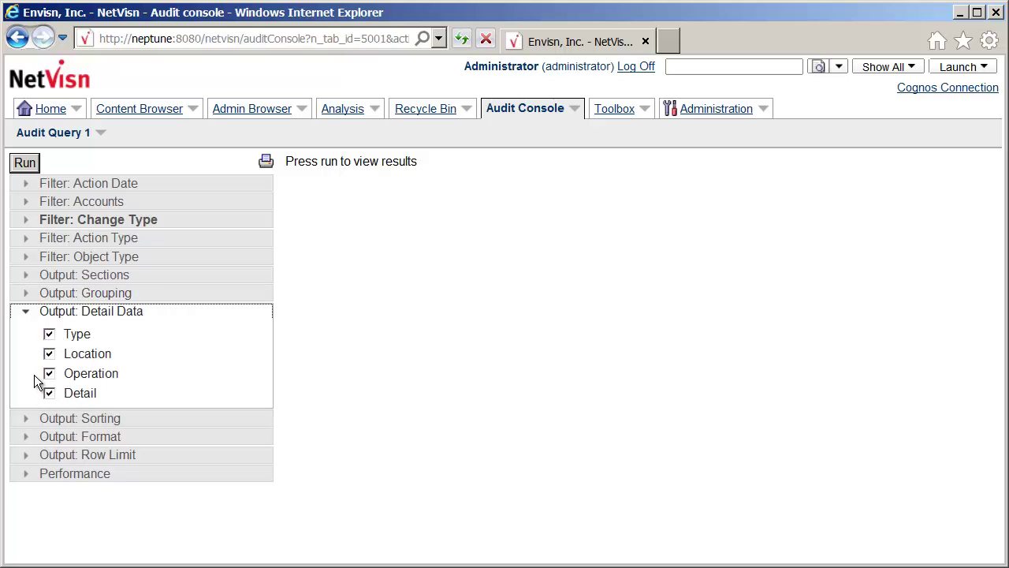
click(49, 393)
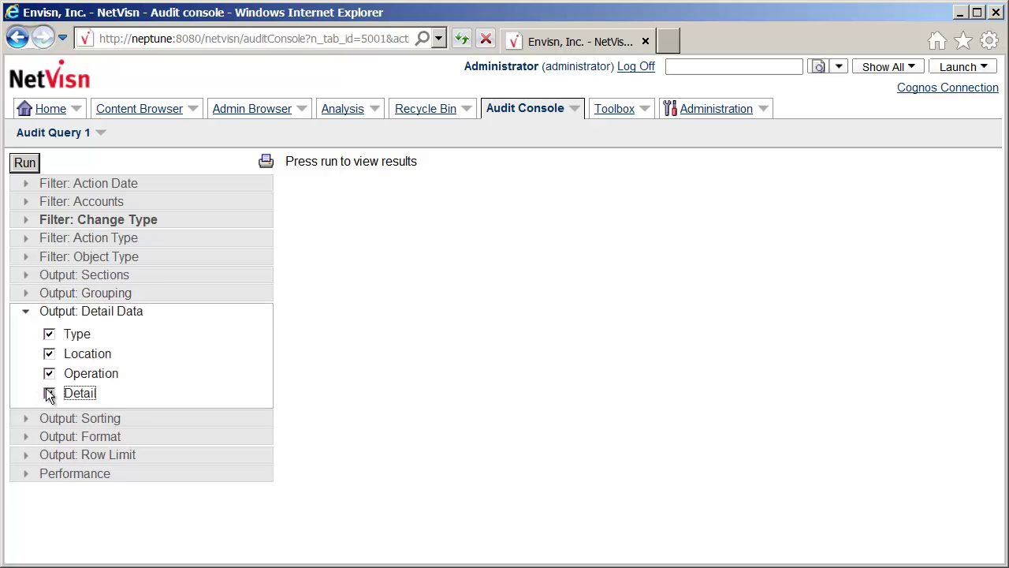
Run the audit query and review the specification changes listed for each account through the last group
click(28, 167)
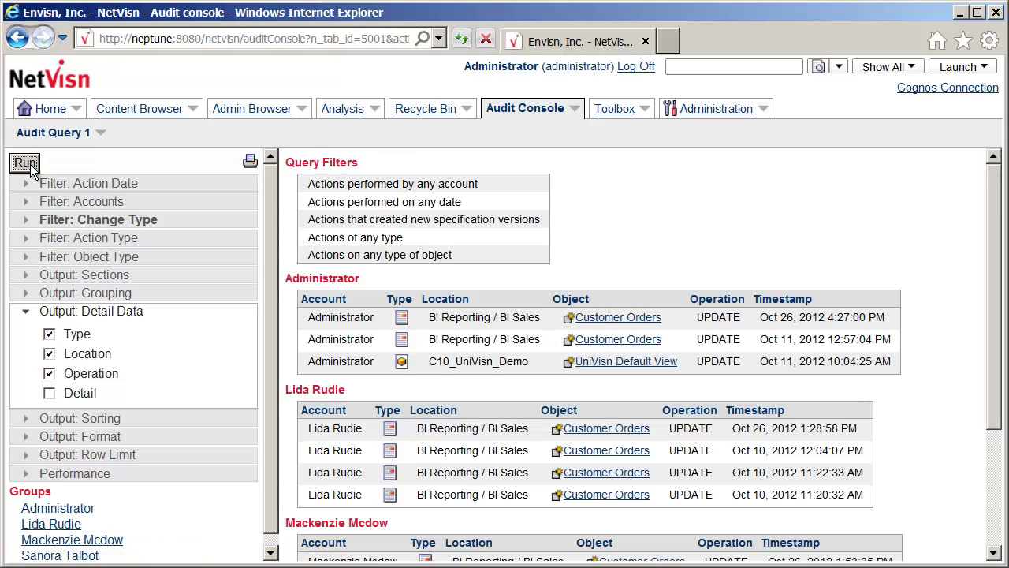
scroll(1000, 434, down, 2)
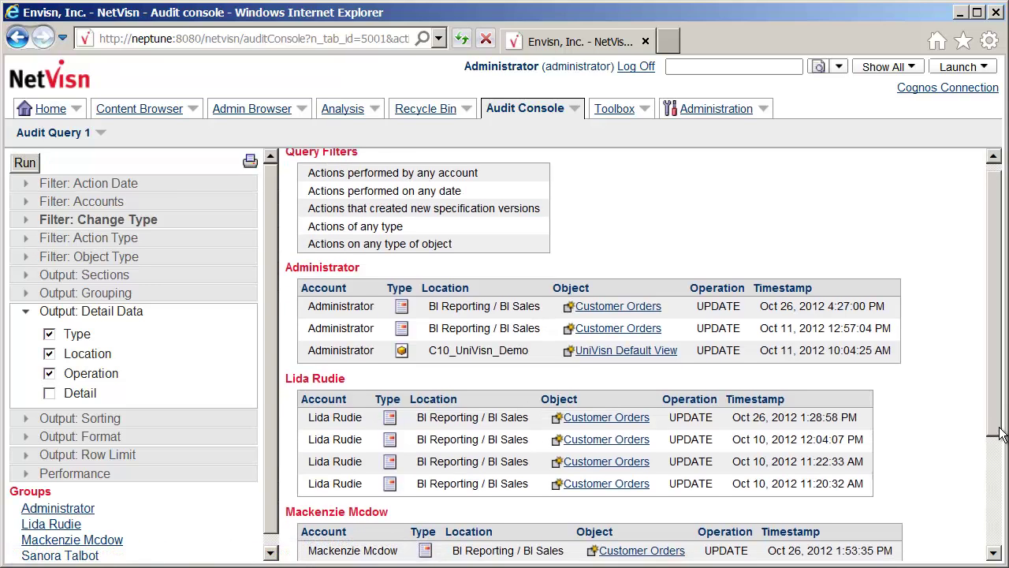
drag(1000, 433, 993, 559)
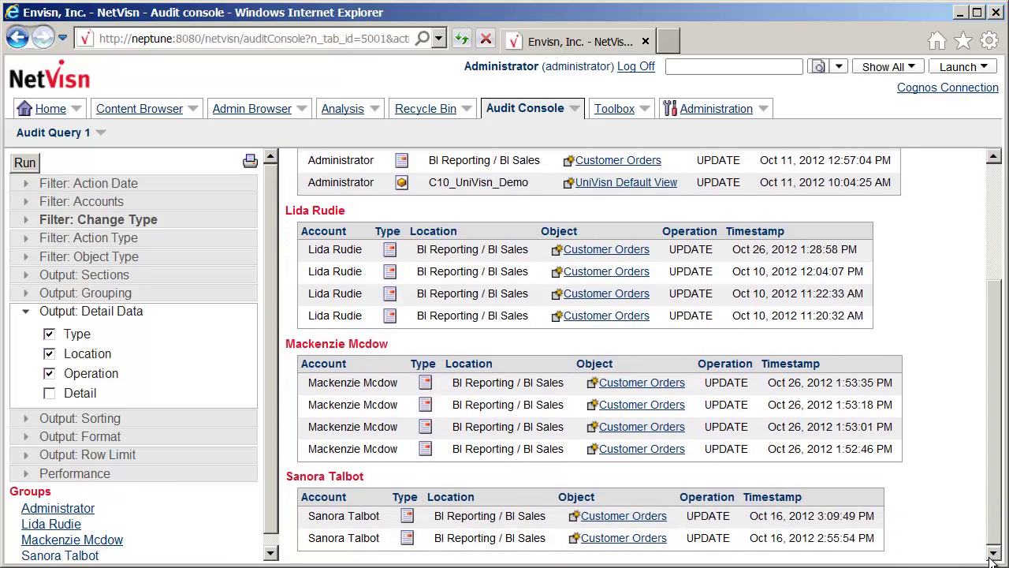